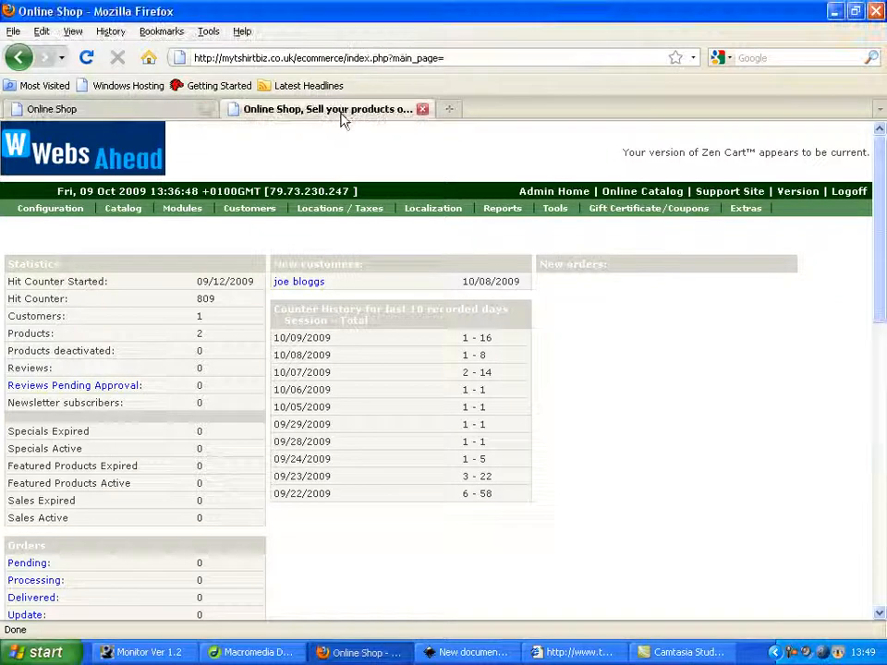
# Examine the shop's front page down to the Sponsors banner and return to the admin page
pyautogui.scroll(-3, 580, 368)
pyautogui.scroll(-10, 580, 368)
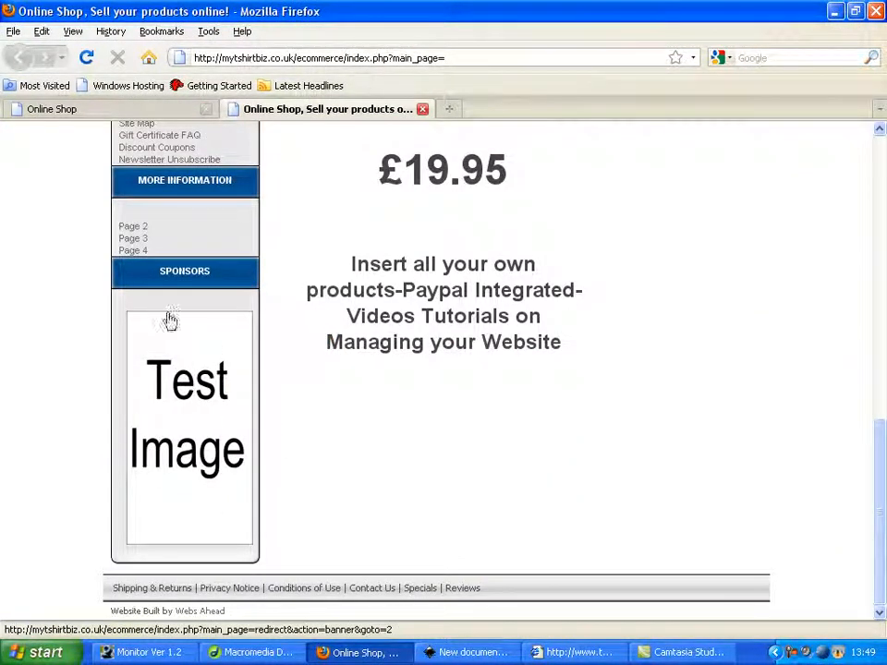
pyautogui.scroll(10, 204, 336)
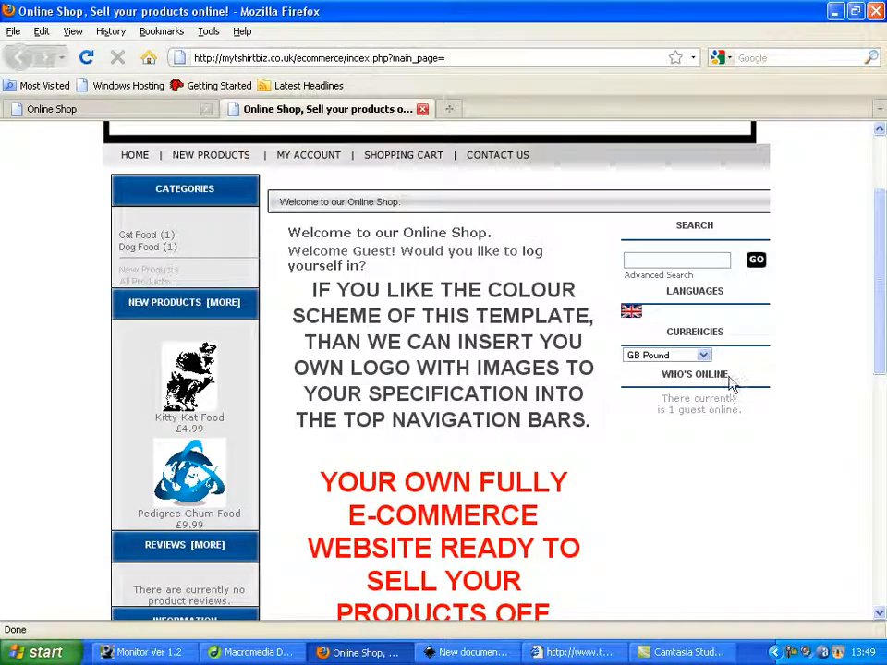
pyautogui.scroll(-4, 723, 476)
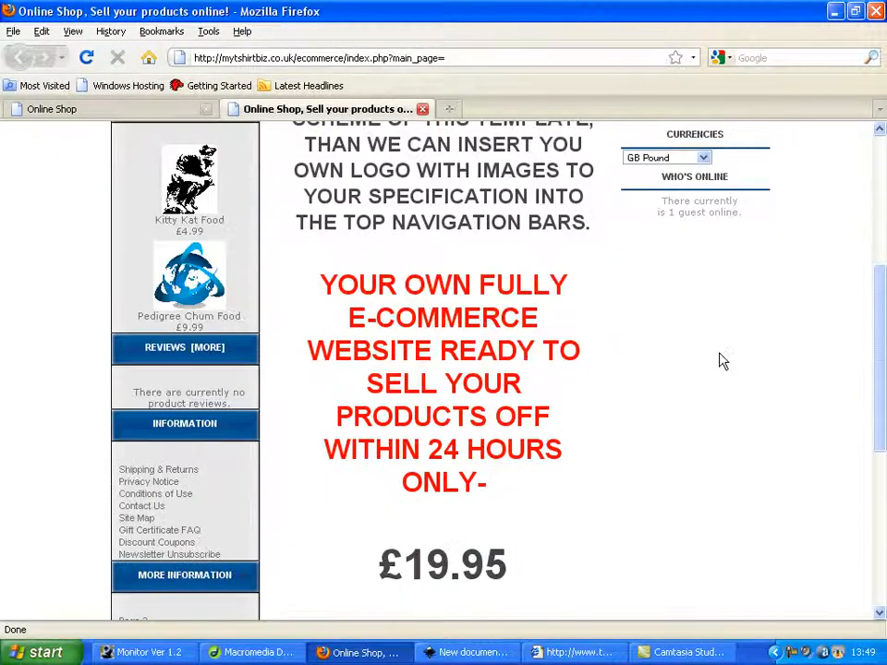
pyautogui.scroll(-8, 715, 323)
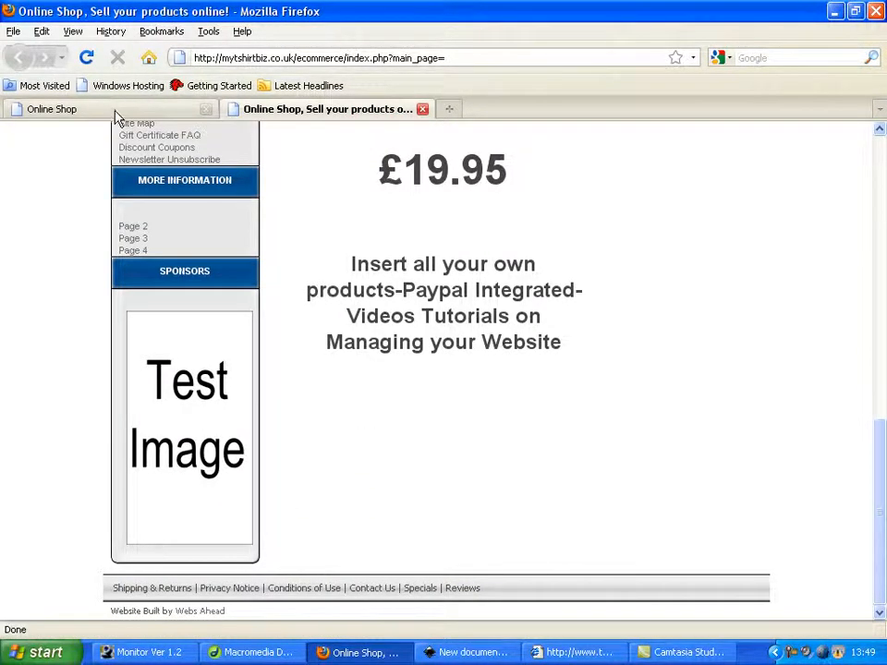
pyautogui.click(90, 109)
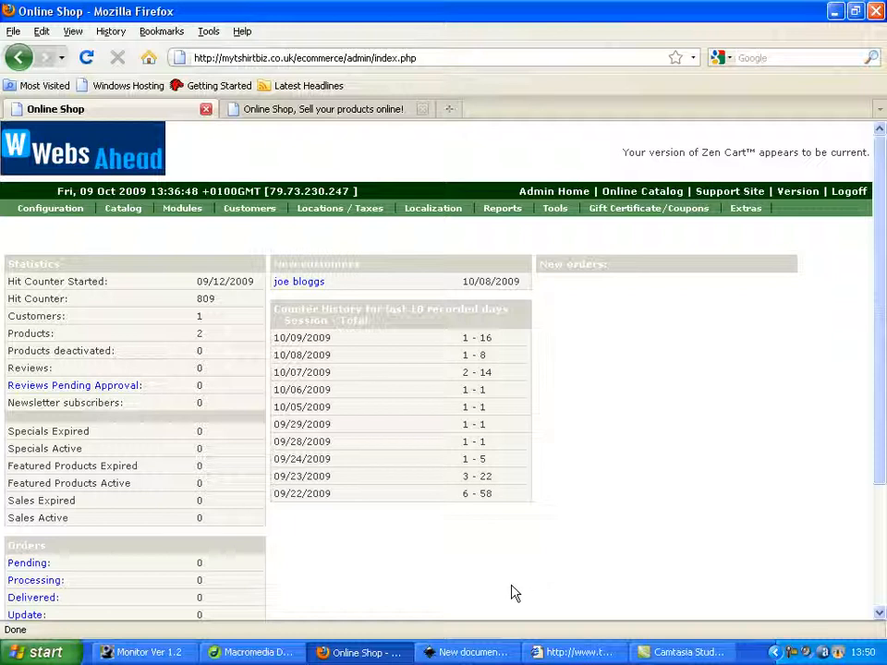
# Switch to Inkscape and check the width and height of the finished Mercury Service Station banner's border rectangle
pyautogui.click(473, 652)
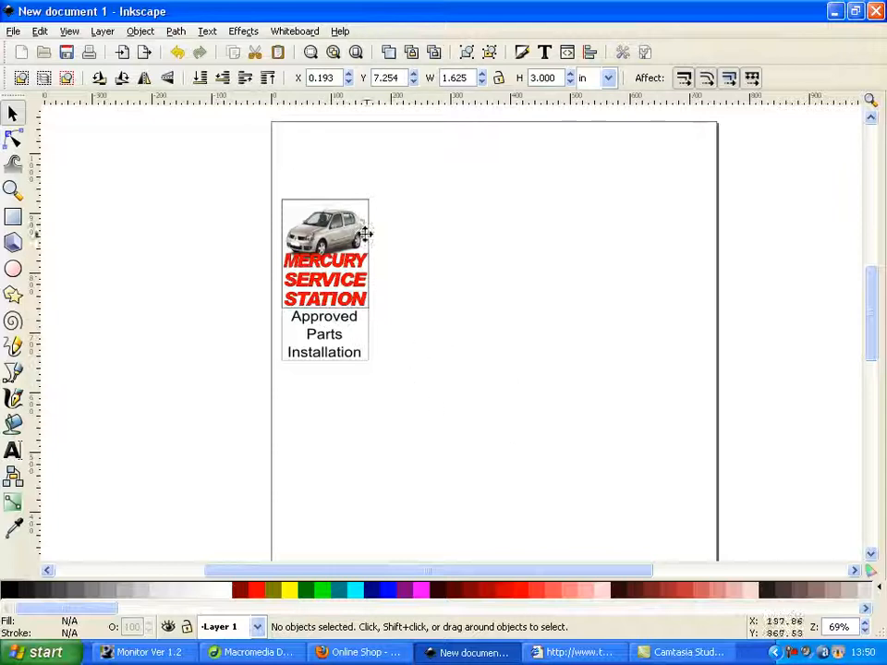
pyautogui.click(370, 334)
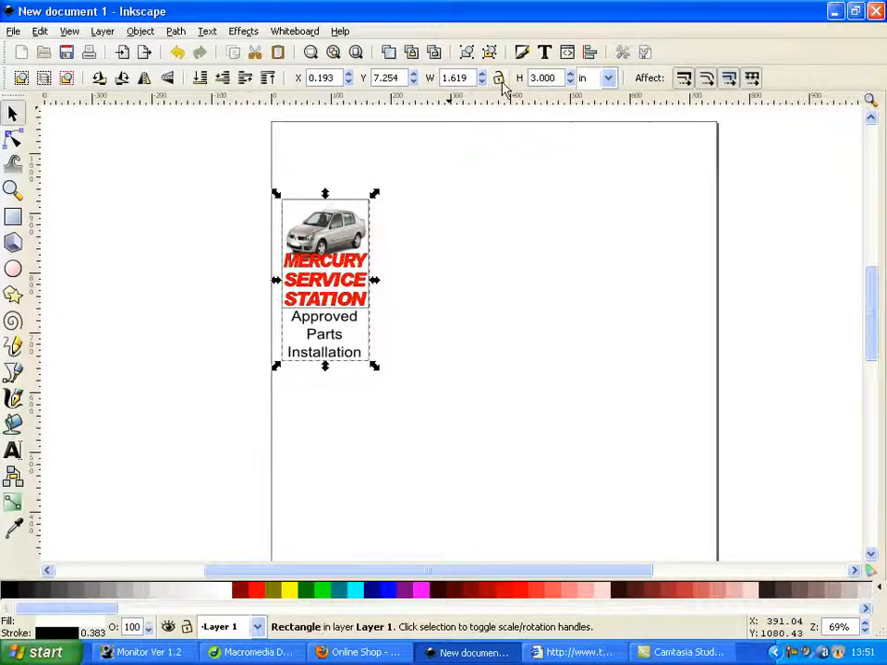
pyautogui.click(420, 392)
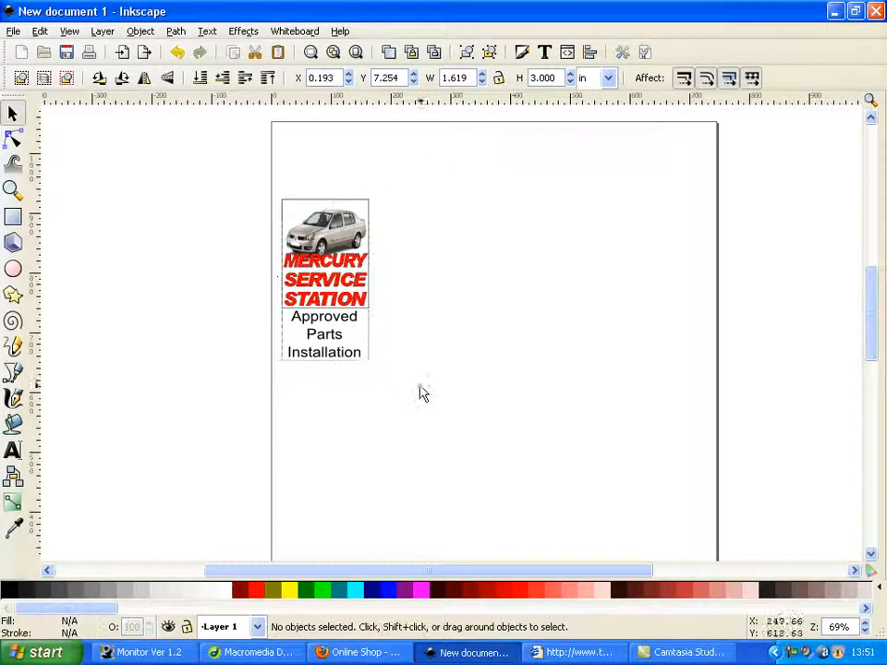
# Draw an upright rectangle about 1.5 × 3.1 in beside the finished banner and move it slightly closer to the banner
pyautogui.click(14, 218)
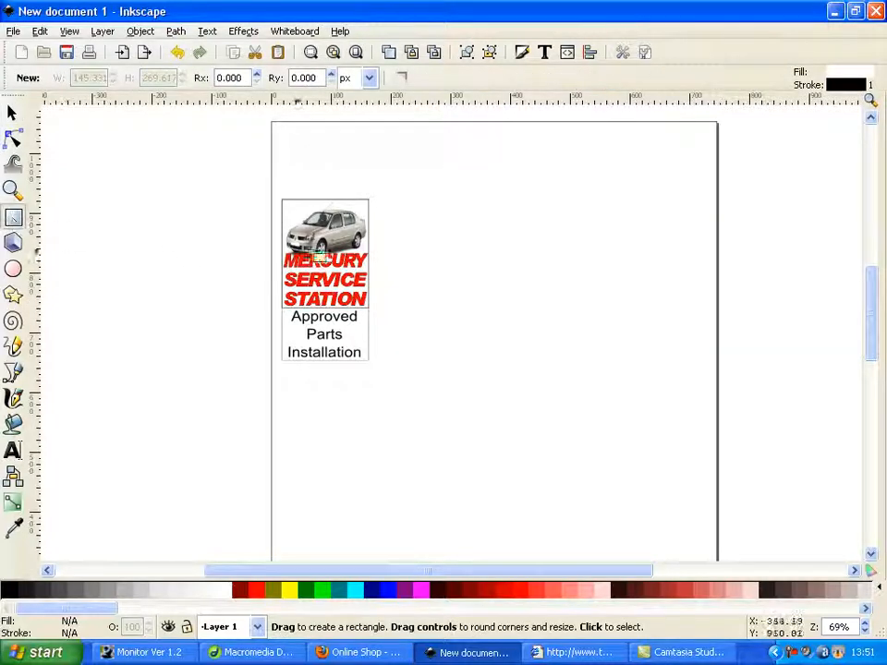
pyautogui.moveTo(454, 197); pyautogui.dragTo(533, 367)
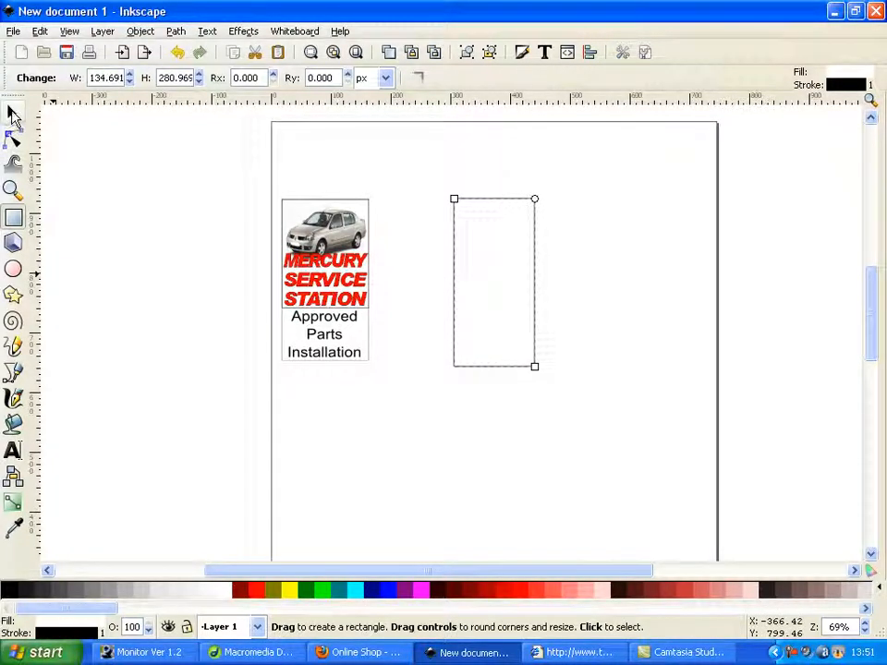
pyautogui.click(14, 115)
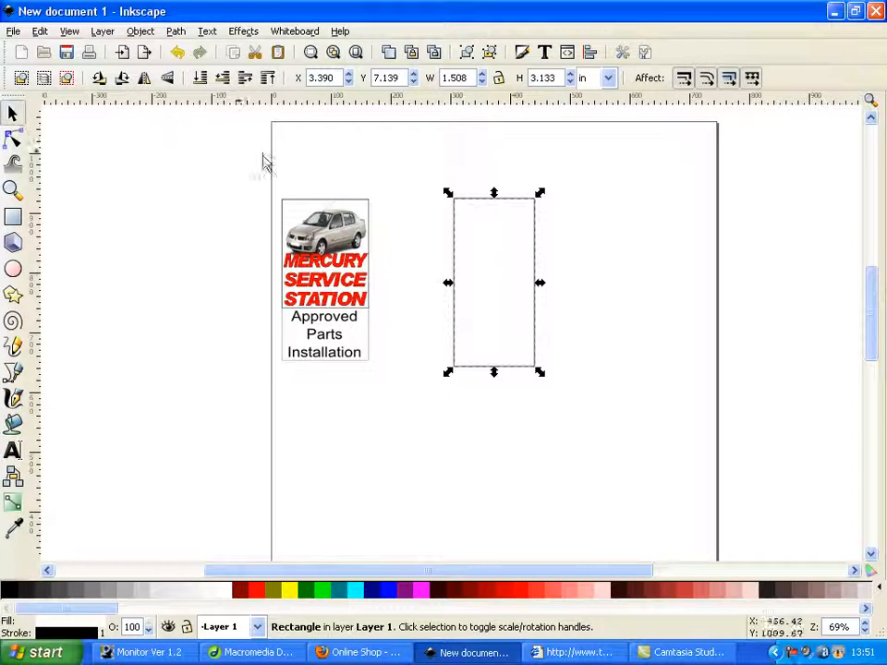
pyautogui.moveTo(517, 256); pyautogui.dragTo(484, 272)
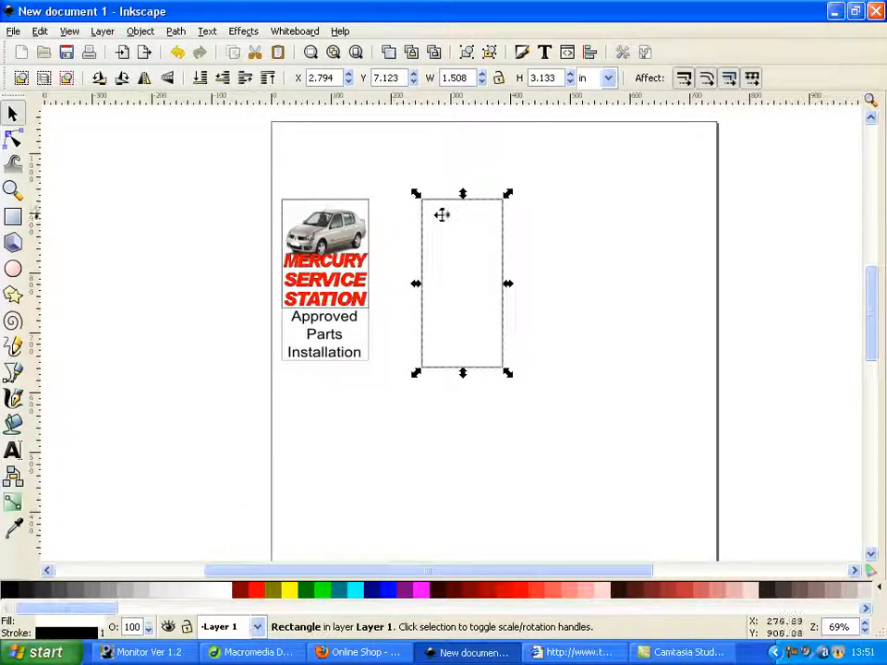
# Set the new rectangle's height to 3 in and its width to 1.6 in, using the finished banner's border for reference
pyautogui.doubleClick(548, 74)
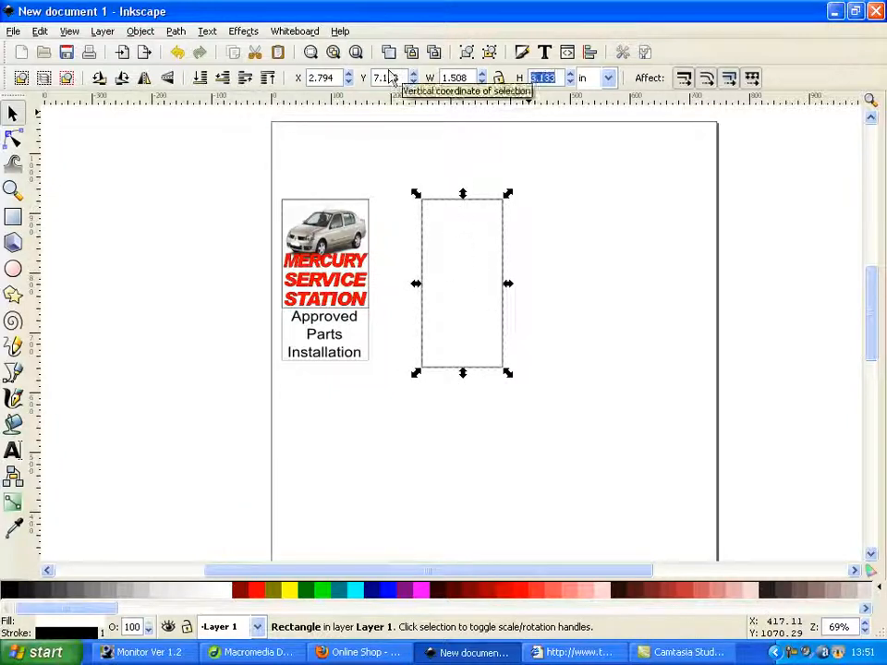
pyautogui.write('3')
pyautogui.press('Return')
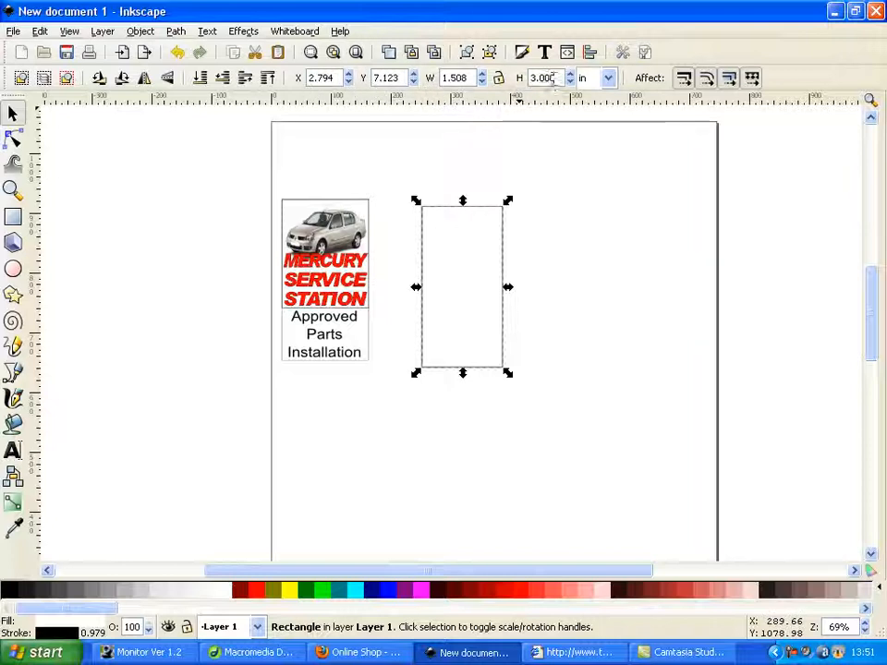
pyautogui.click(371, 354)
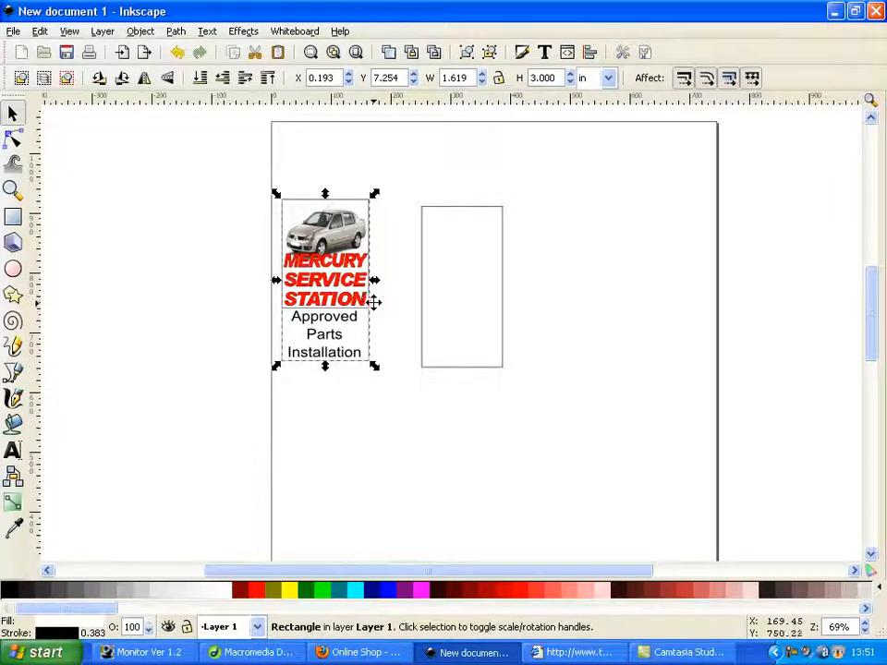
pyautogui.click(491, 273)
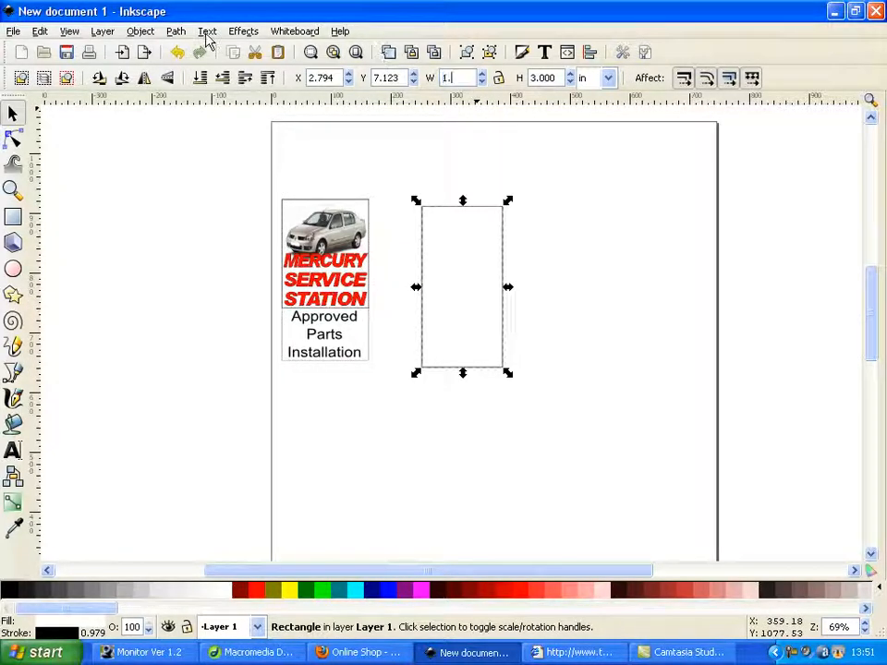
pyautogui.press('Return')
pyautogui.click(587, 311)
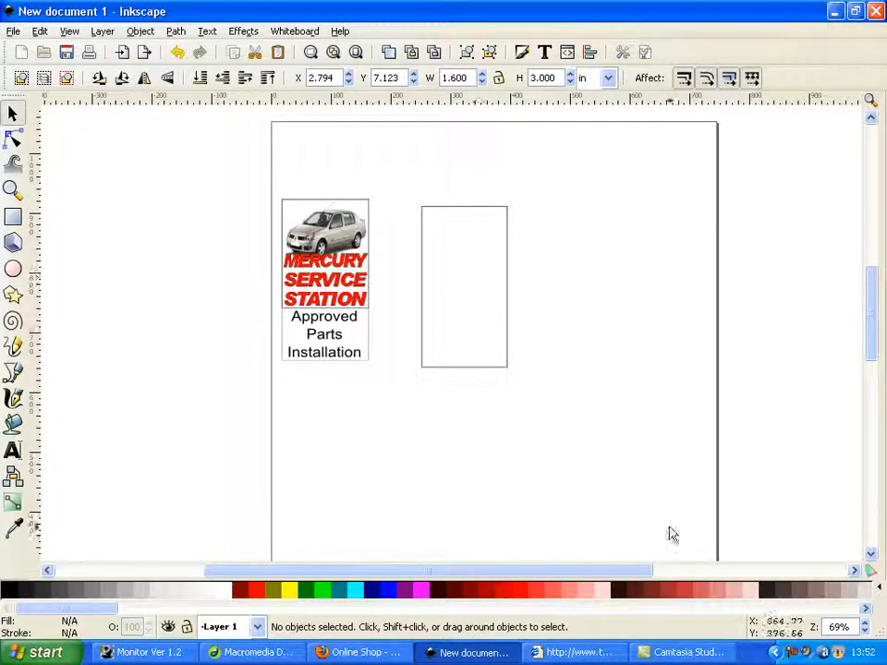
# Switch to Internet Explorer and copy the Mercury Service Station car picture
pyautogui.click(579, 652)
pyautogui.moveTo(252, 386)
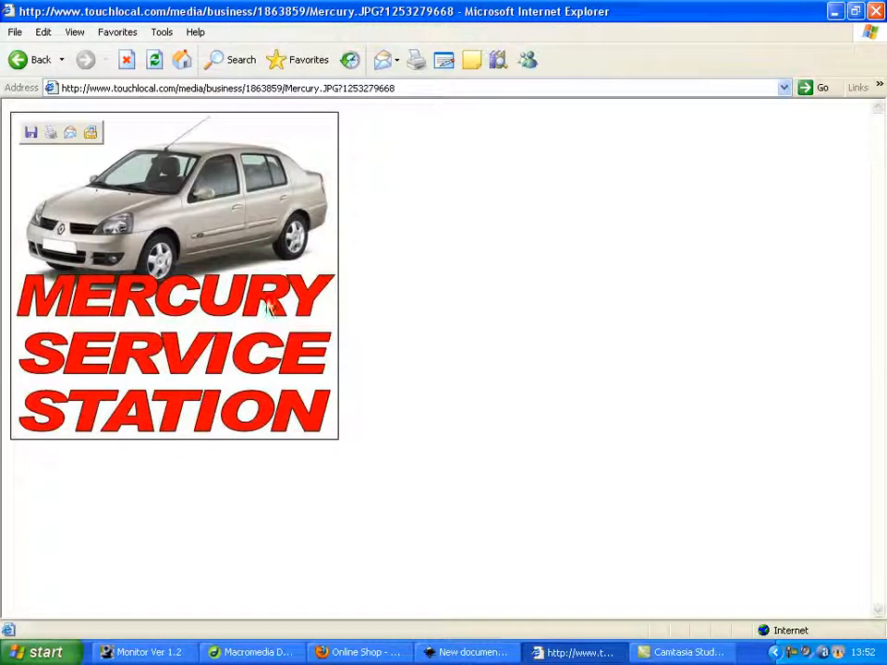
pyautogui.rightClick(219, 355)
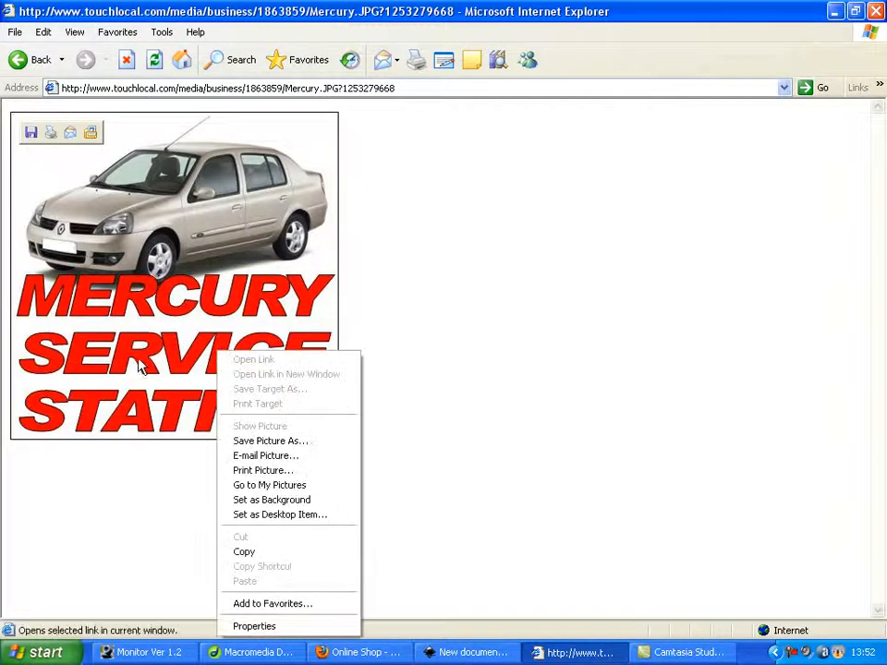
pyautogui.click(148, 273)
pyautogui.rightClick(149, 286)
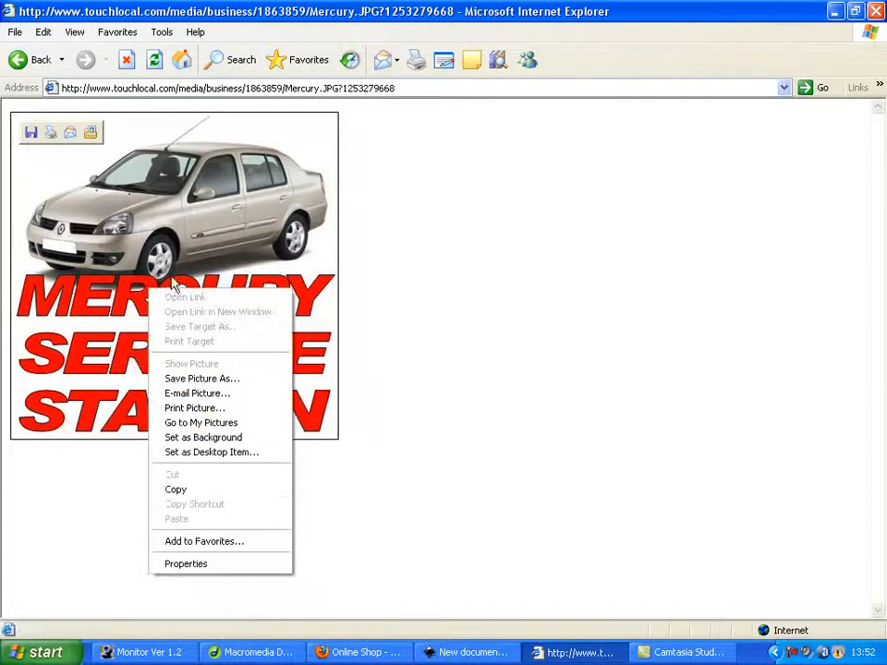
pyautogui.click(227, 490)
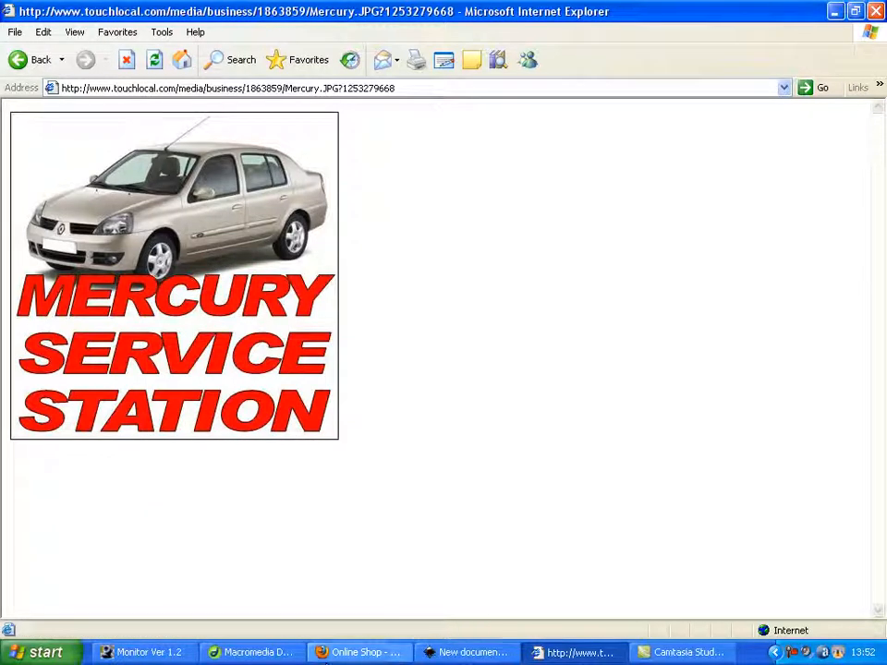
# Switch back to Inkscape and paste the copied car picture into the drawing
pyautogui.click(469, 652)
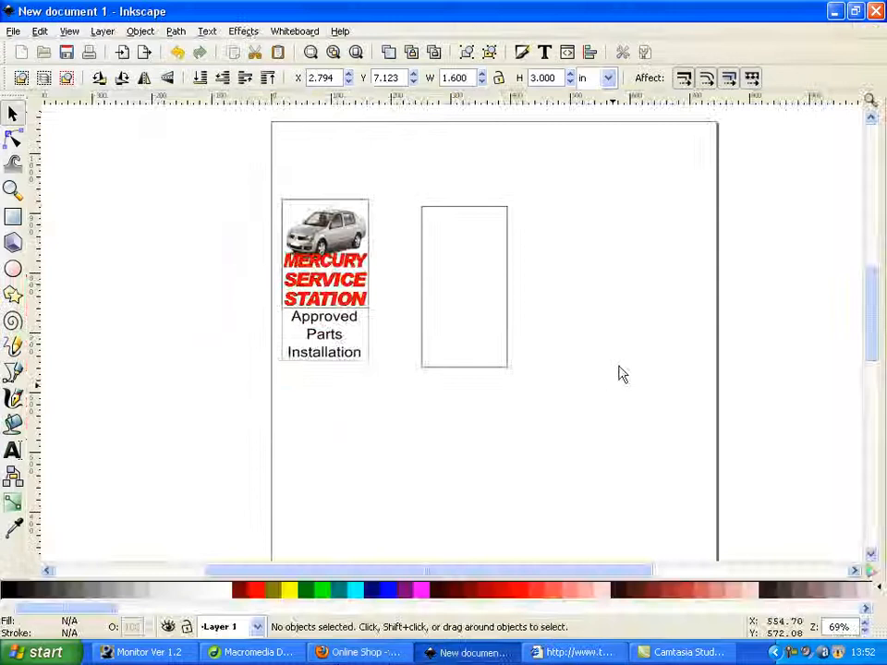
pyautogui.rightClick(621, 241)
pyautogui.click(669, 339)
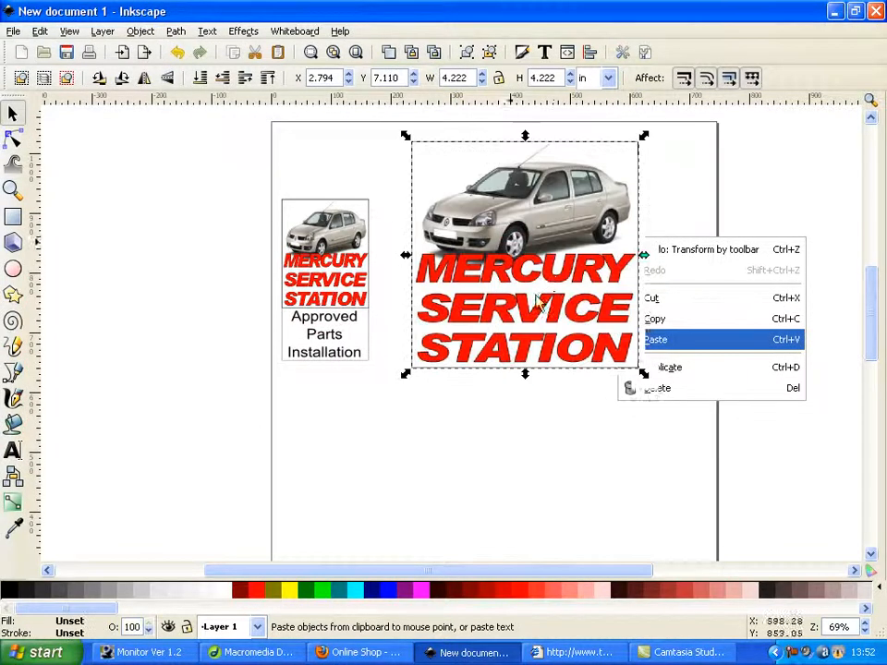
# Shrink the pasted picture to about 1.52 × 1.58 in and place it in the upper part of the empty rectangle
pyautogui.moveTo(568, 318); pyautogui.dragTo(587, 495)
pyautogui.moveTo(648, 534); pyautogui.dragTo(500, 390)
pyautogui.moveTo(475, 329); pyautogui.dragTo(477, 239)
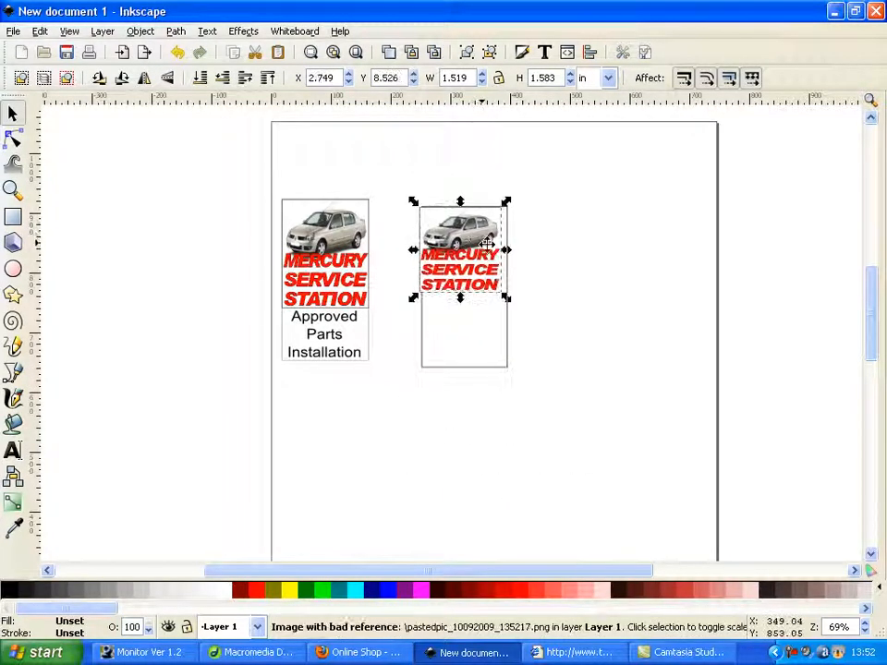
# Enlarge the picture to about 1.62 × 1.68 in and align it with the rectangle's left edge
pyautogui.scroll(2, 509, 281)
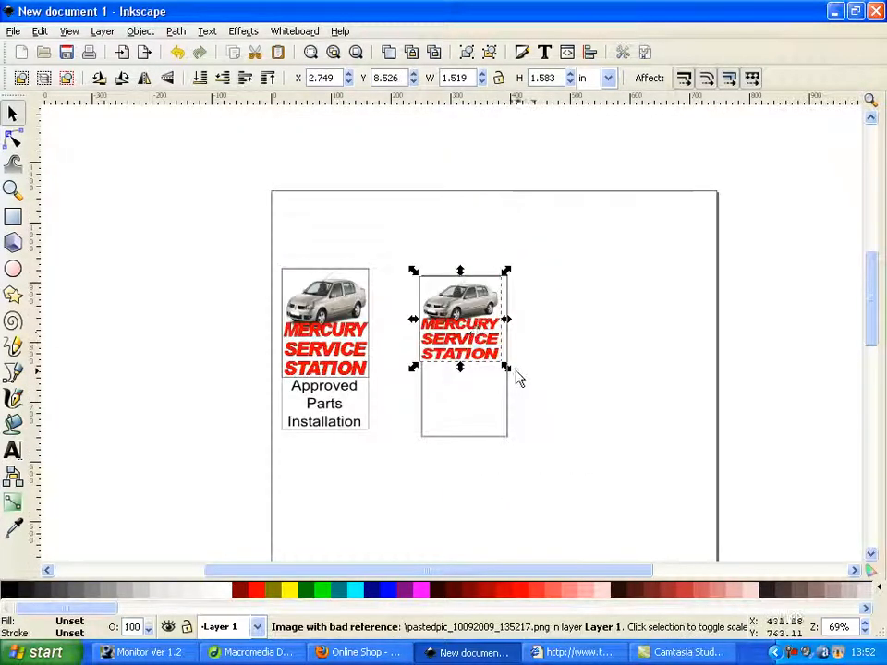
pyautogui.moveTo(509, 372); pyautogui.dragTo(516, 383)
pyautogui.click(602, 368)
pyautogui.moveTo(476, 343); pyautogui.dragTo(479, 343)
pyautogui.click(515, 369)
pyautogui.click(506, 364)
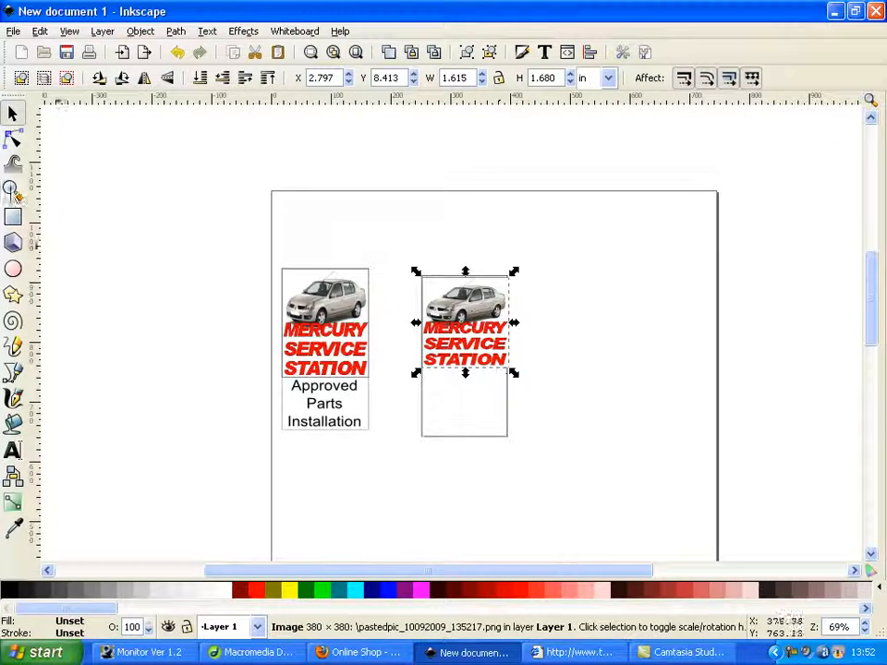
# Reduce the picture to about 1.55 × 1.66 in and nudge it up so it fits inside the rectangle
pyautogui.click(12, 188)
pyautogui.click(468, 328)
pyautogui.click(12, 113)
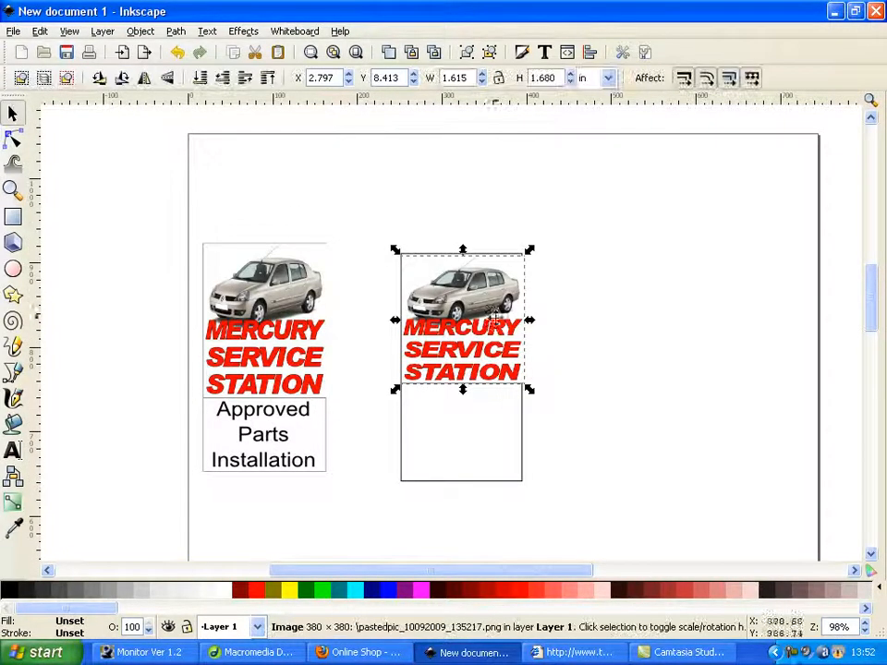
pyautogui.moveTo(529, 395); pyautogui.dragTo(523, 393)
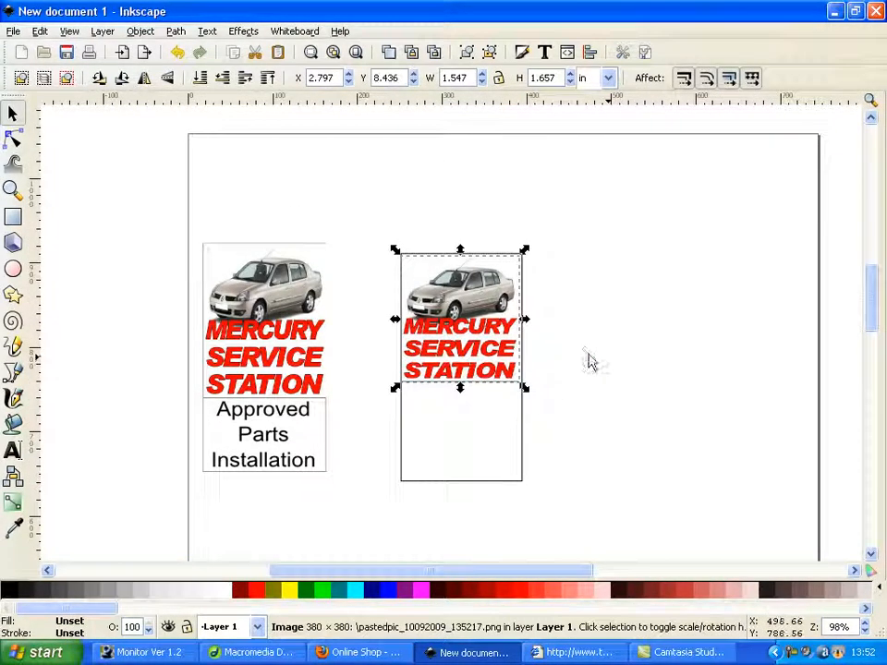
pyautogui.click(591, 360)
pyautogui.click(453, 353)
pyautogui.moveTo(475, 355); pyautogui.dragTo(472, 354)
pyautogui.click(550, 353)
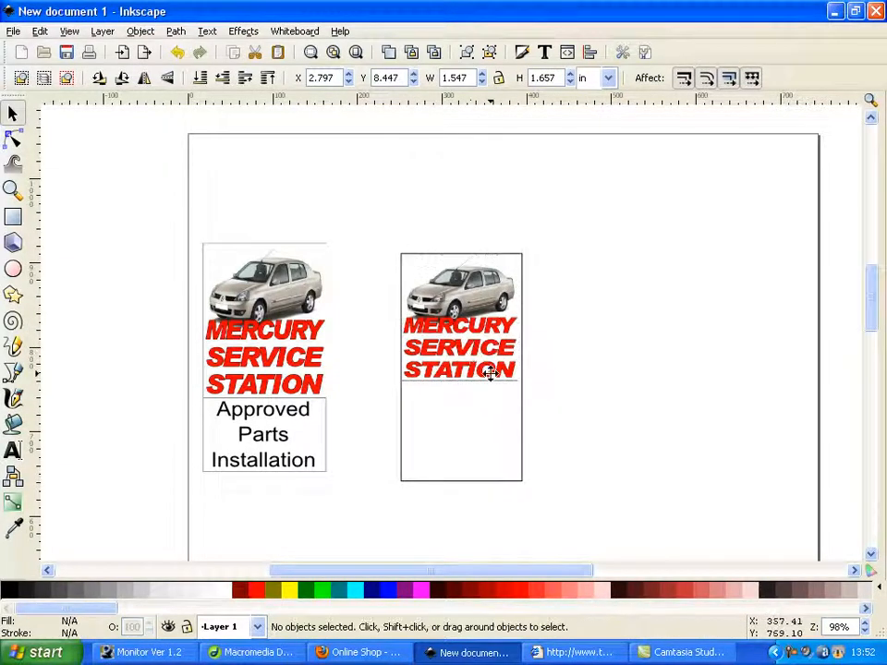
# Add a three-line text reading "Approved / Parts / Installation" in the blank area beside the new banner
pyautogui.click(12, 451)
pyautogui.click(590, 392)
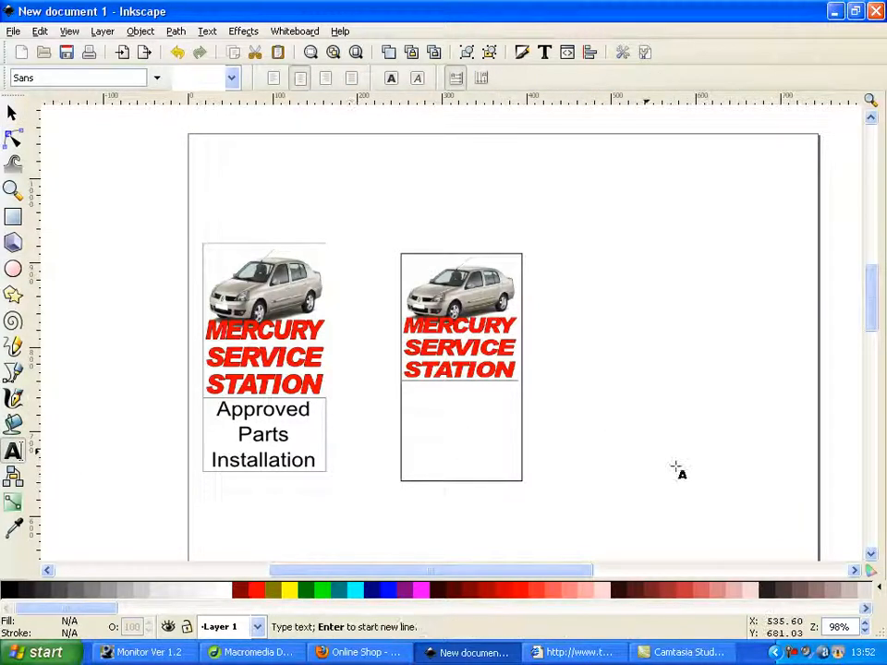
pyautogui.write('App')
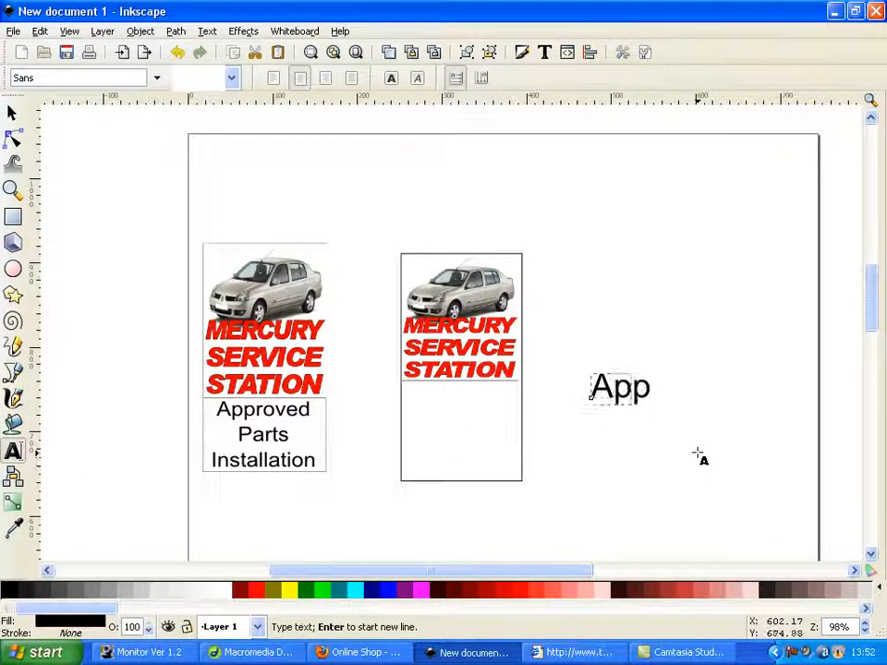
pyautogui.write('roved')
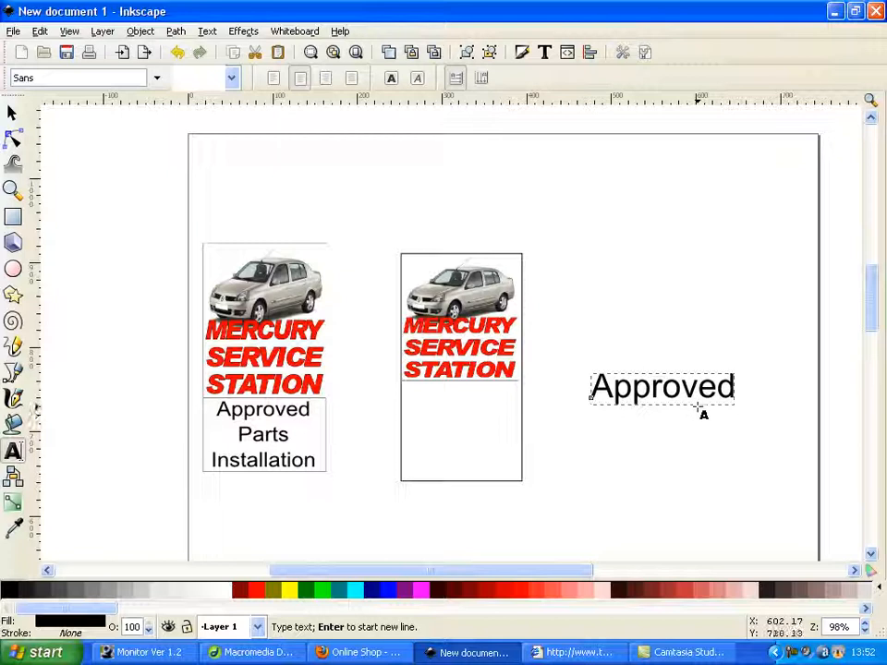
pyautogui.press('Return')
pyautogui.write('Parts')
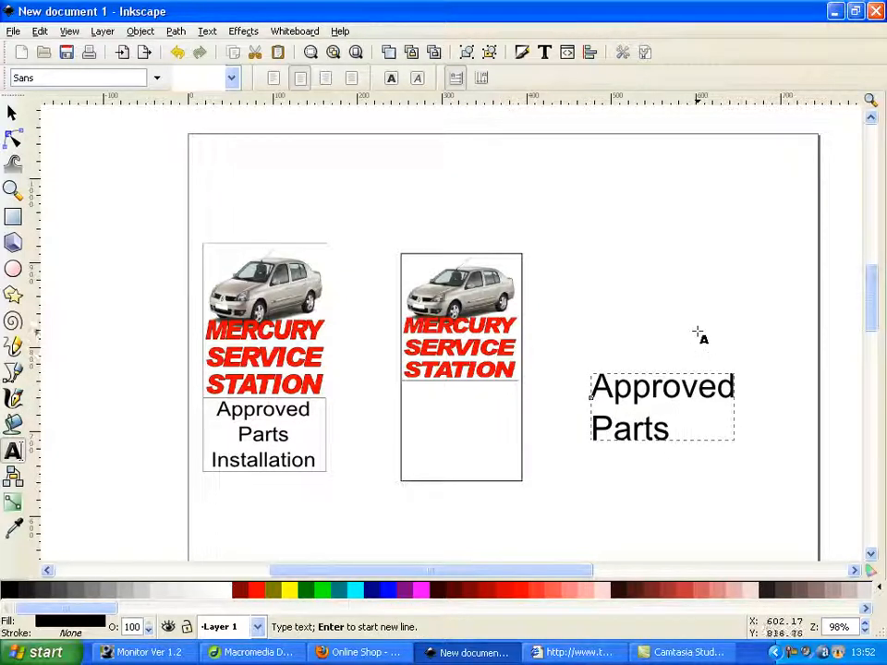
pyautogui.press('Return')
pyautogui.write('Installaytion')
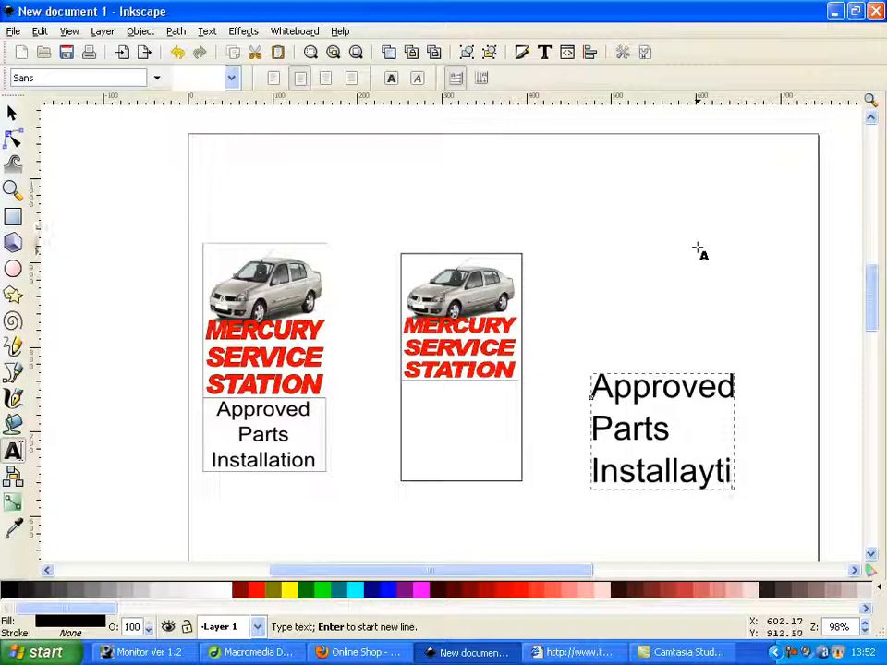
pyautogui.press('BackSpace')
pyautogui.press('BackSpace')
pyautogui.press('BackSpace')
pyautogui.press('BackSpace')
pyautogui.write('ion')
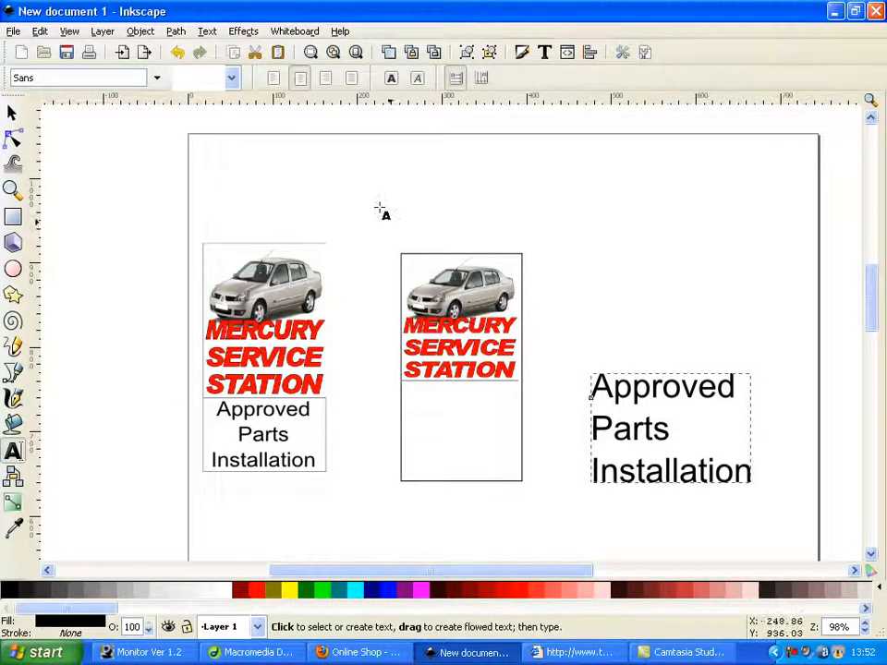
# Centre the three text lines, shrink the text to about 1.47 × 1.01 in and place it in the rectangle's empty lower part
pyautogui.click(300, 79)
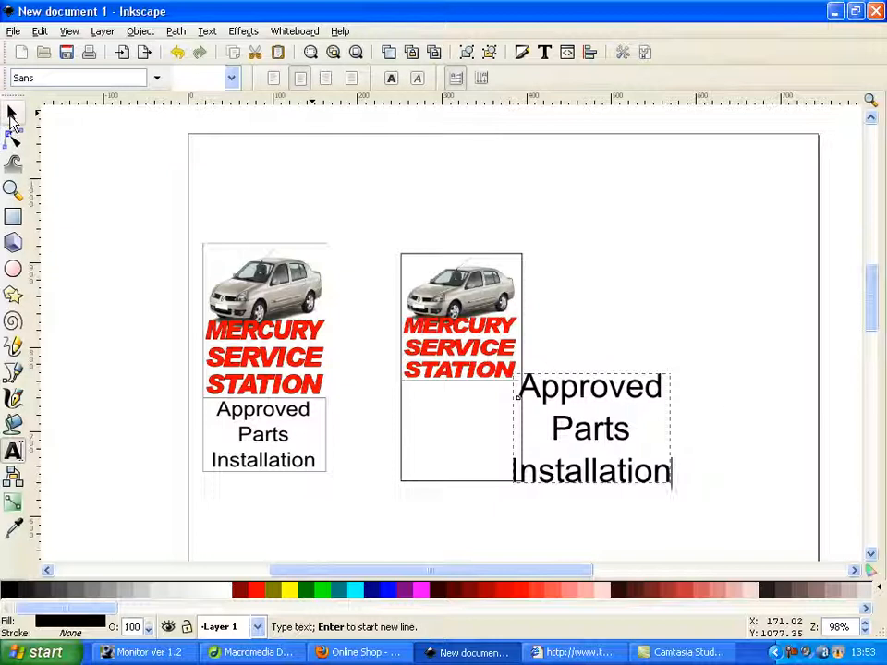
pyautogui.click(12, 116)
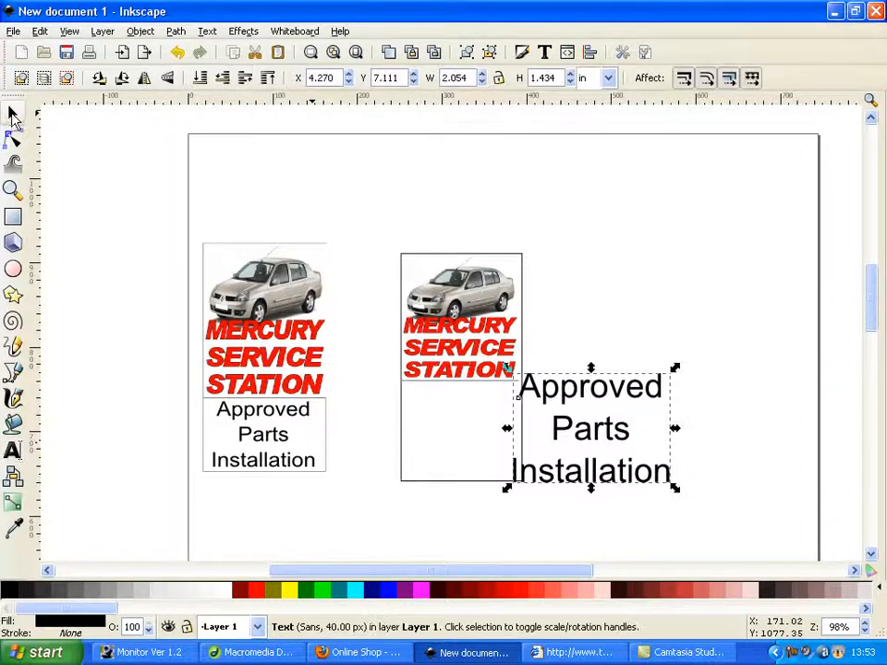
pyautogui.moveTo(675, 484); pyautogui.dragTo(509, 465)
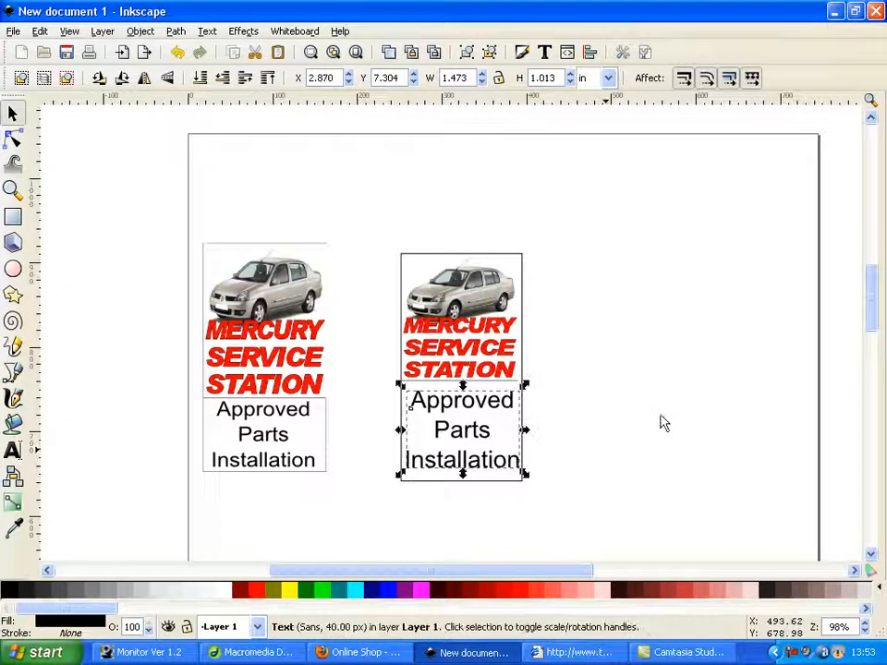
# Delete the old sample banner beside the new one
pyautogui.click(524, 465)
pyautogui.moveTo(127, 191); pyautogui.dragTo(384, 564)
pyautogui.press('Delete')
pyautogui.moveTo(352, 198); pyautogui.dragTo(637, 528)
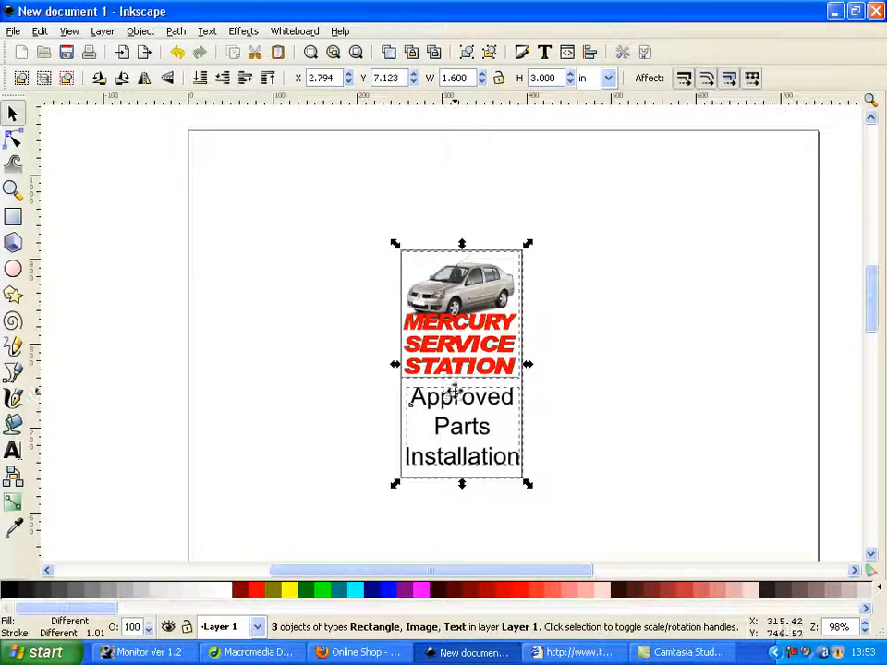
pyautogui.click(15, 32)
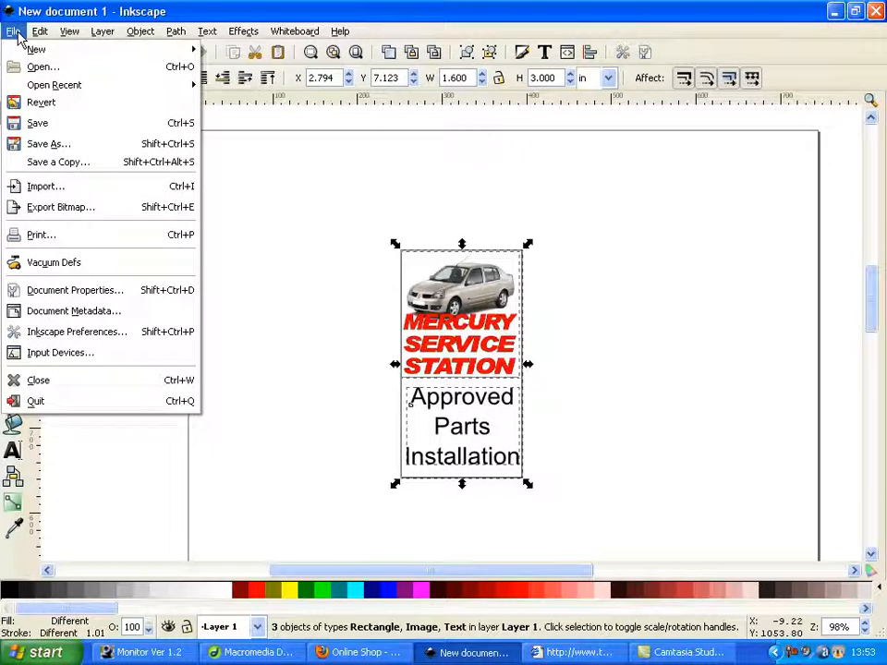
pyautogui.click(73, 209)
pyautogui.moveTo(312, 125); pyautogui.dragTo(379, 125)
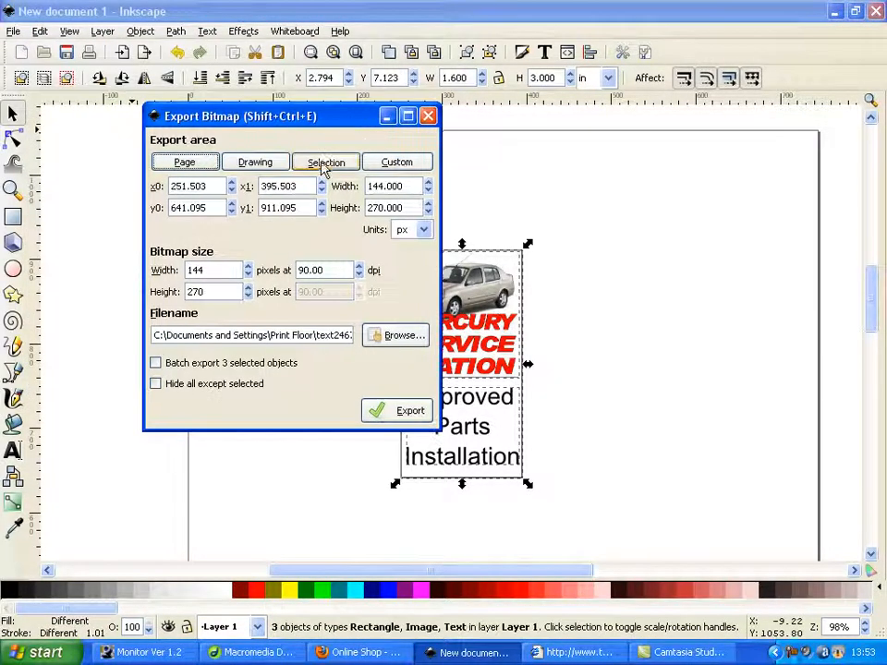
pyautogui.click(326, 161)
pyautogui.click(429, 116)
pyautogui.moveTo(327, 196); pyautogui.dragTo(639, 499)
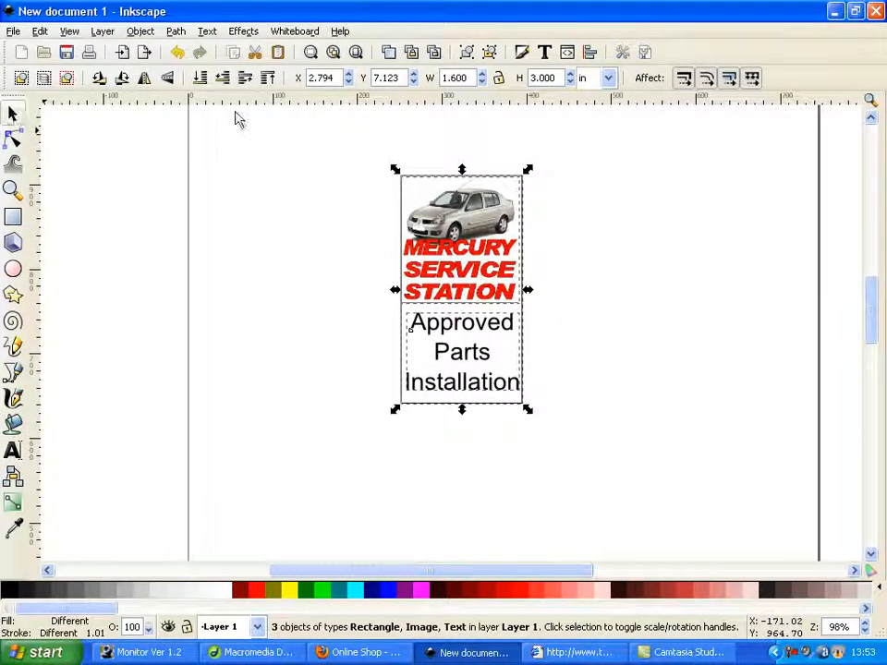
pyautogui.moveTo(355, 139); pyautogui.dragTo(447, 229)
pyautogui.click(612, 39)
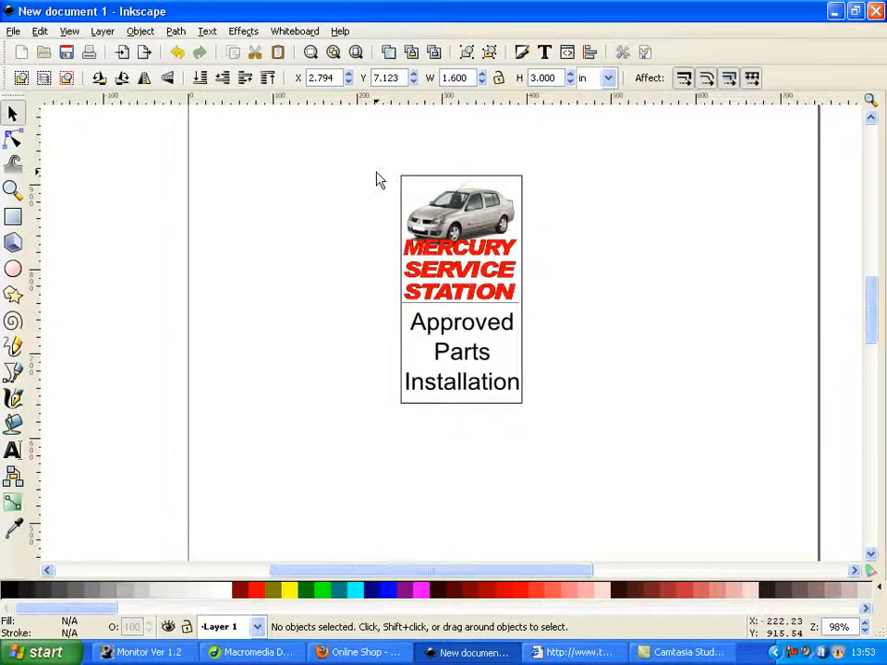
# Select all the banner's objects and export the selection as a bitmap named mercury in the Desktop folder
pyautogui.moveTo(333, 130); pyautogui.dragTo(655, 497)
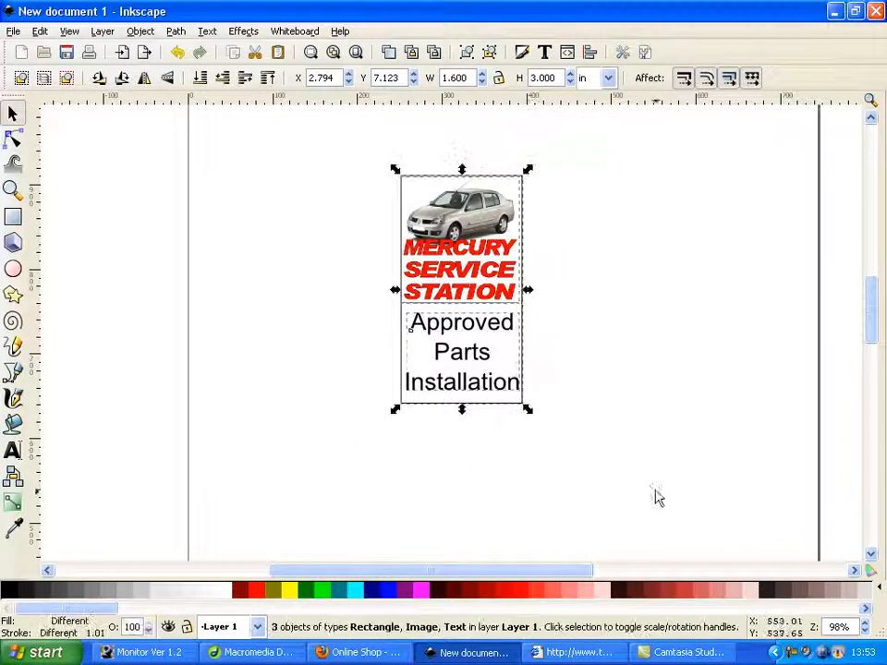
pyautogui.click(13, 31)
pyautogui.click(100, 208)
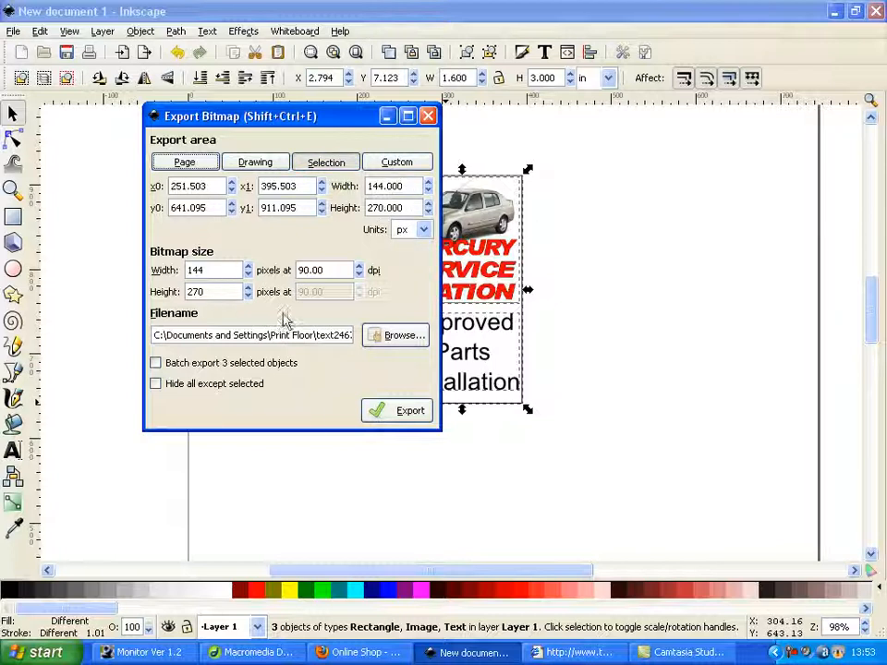
pyautogui.click(409, 338)
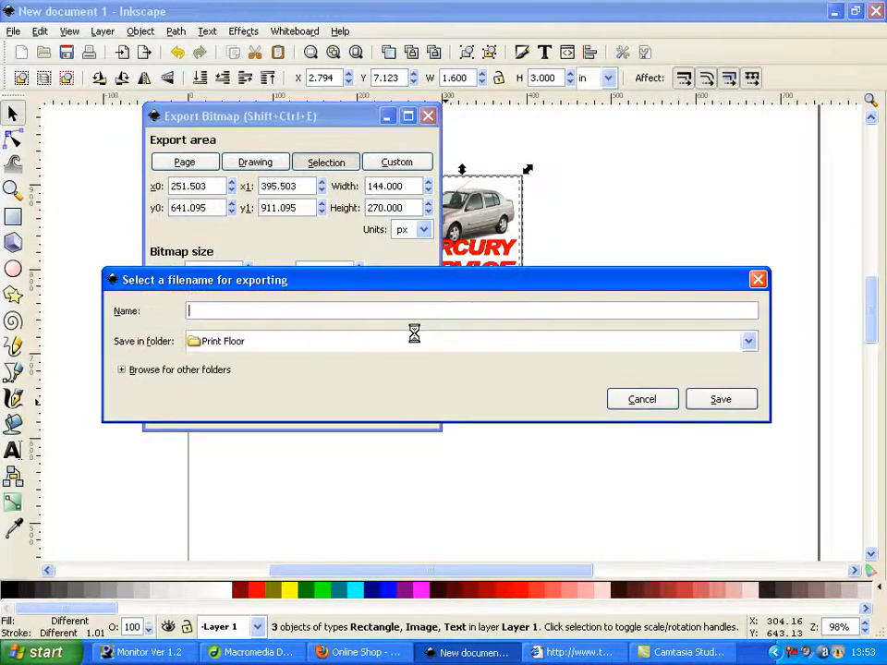
pyautogui.click(287, 341)
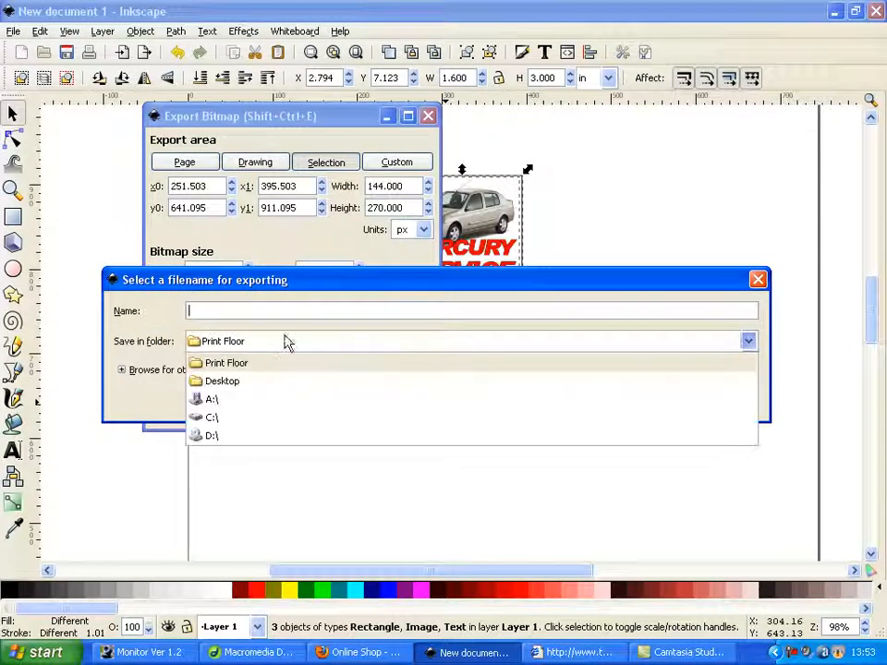
pyautogui.click(246, 382)
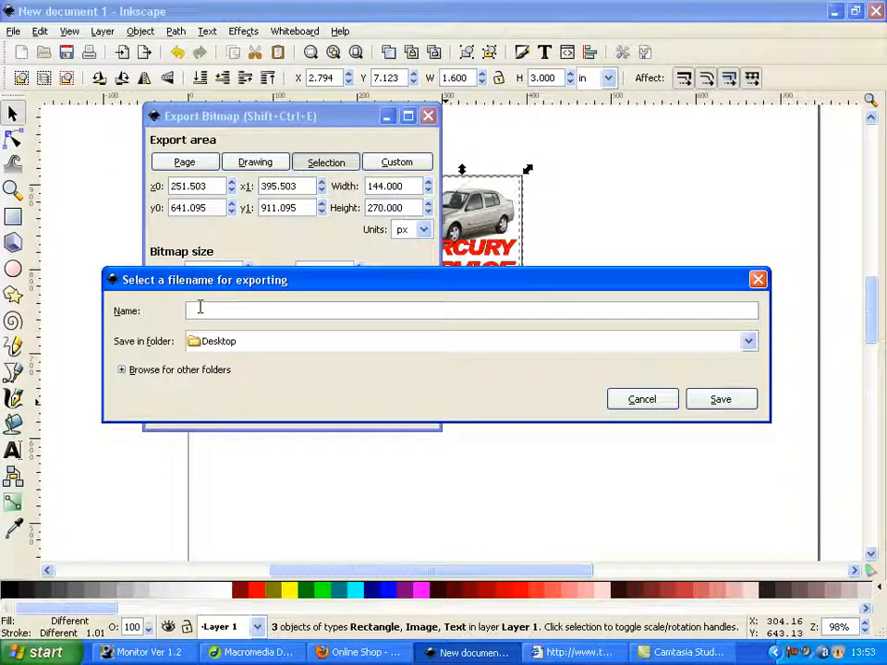
pyautogui.write('mercury')
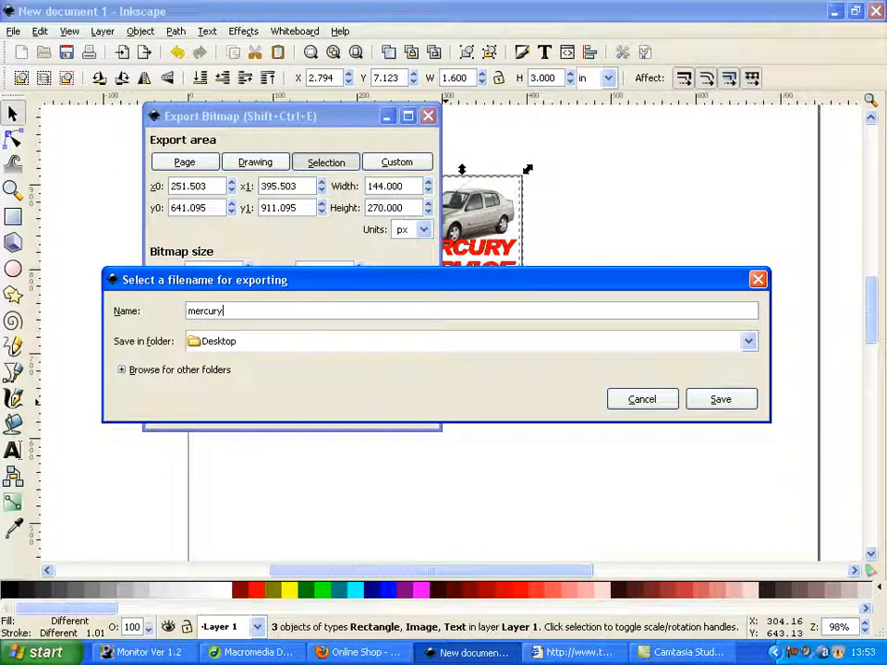
pyautogui.click(721, 399)
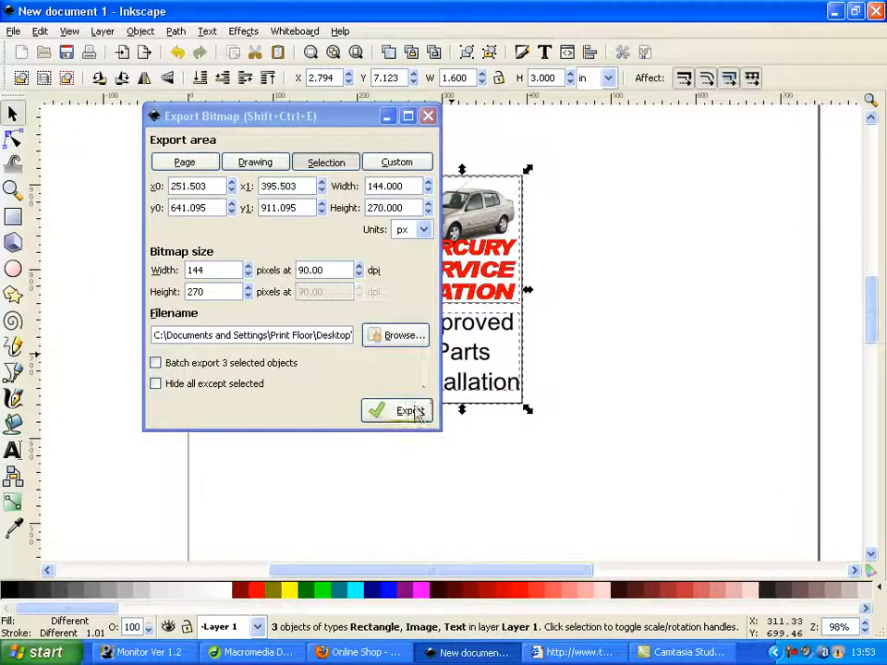
pyautogui.click(400, 415)
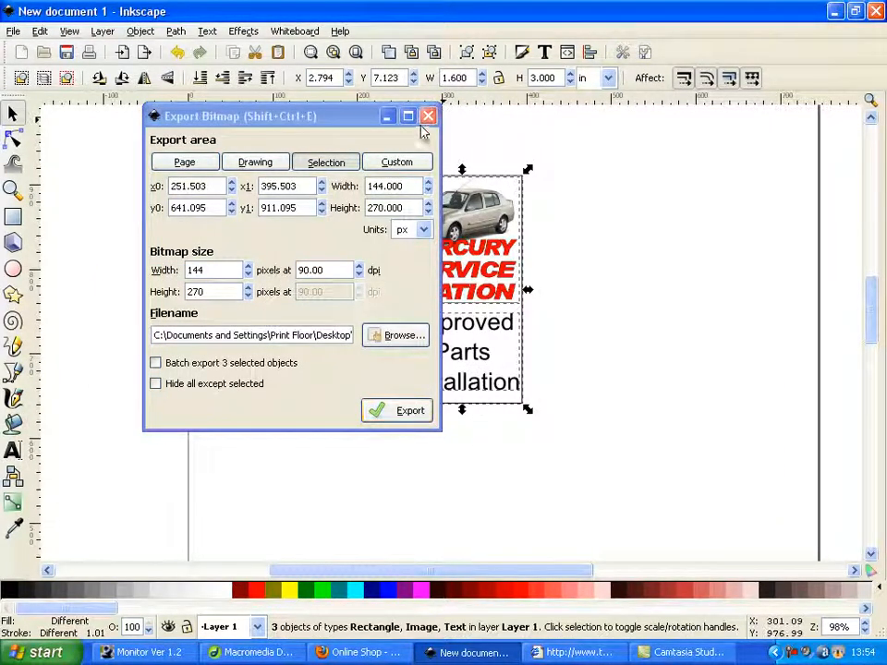
# Switch to Firefox and open the Banner Manager in the online shop's admin area
pyautogui.click(355, 652)
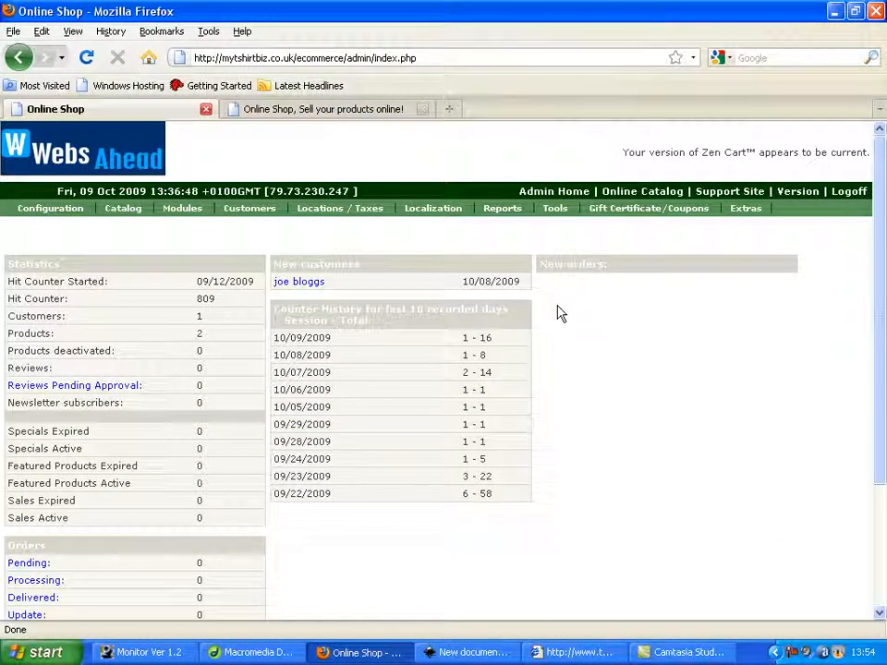
pyautogui.moveTo(554, 212)
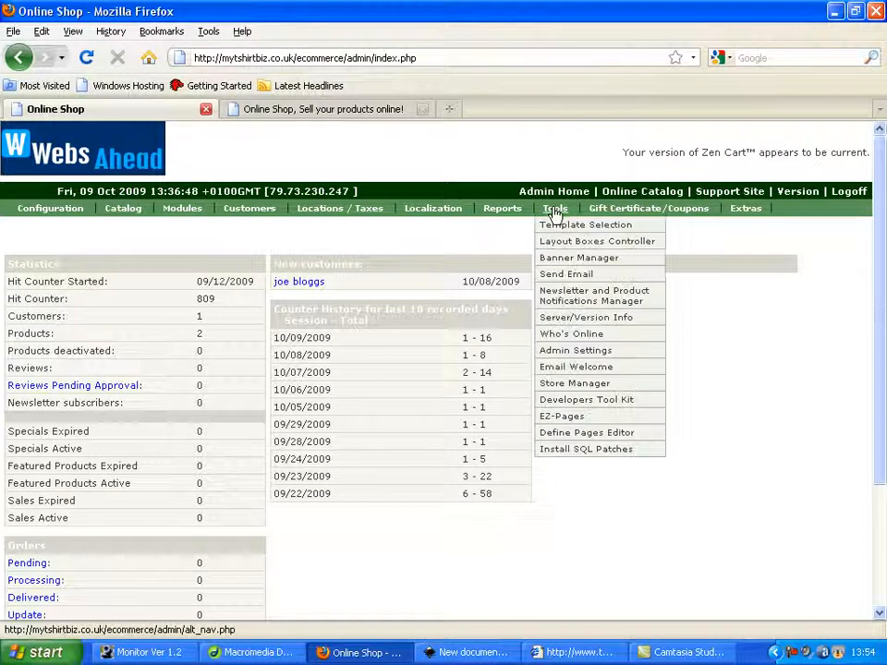
pyautogui.click(578, 259)
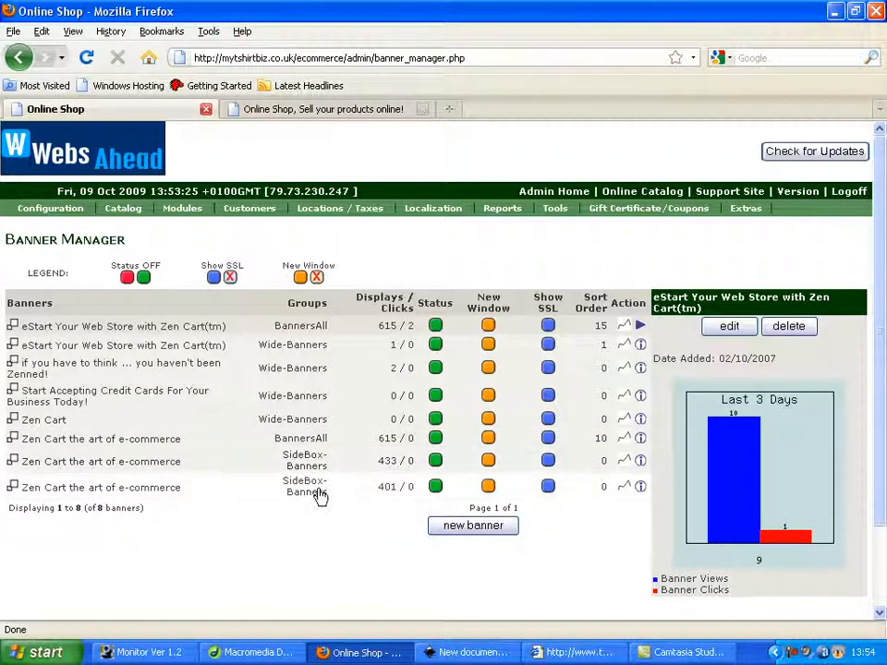
# Edit the first "Zen Cart the art of e-commerce" banner in the SideBox-Banners group and clear its local image file name
pyautogui.click(153, 470)
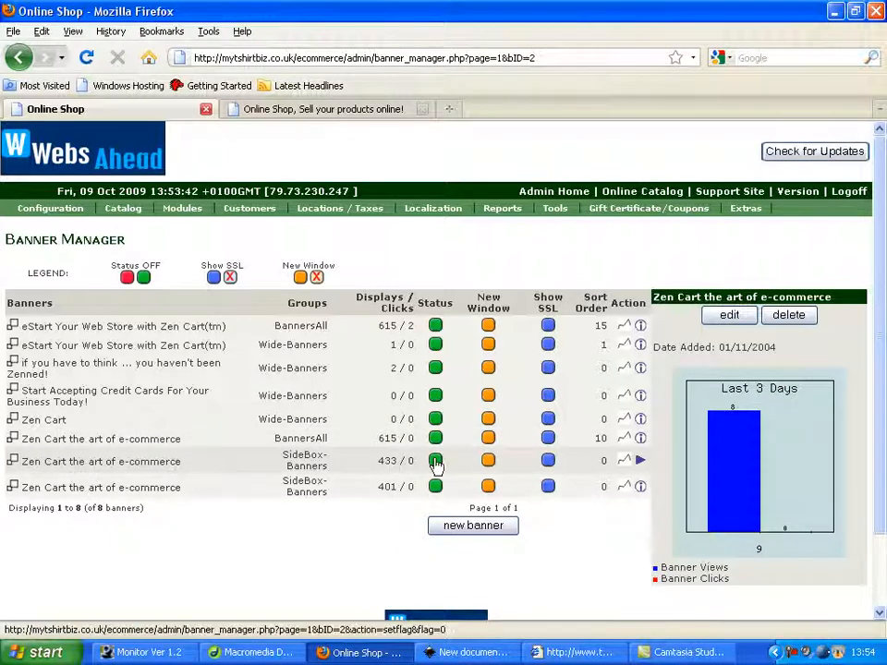
pyautogui.click(744, 322)
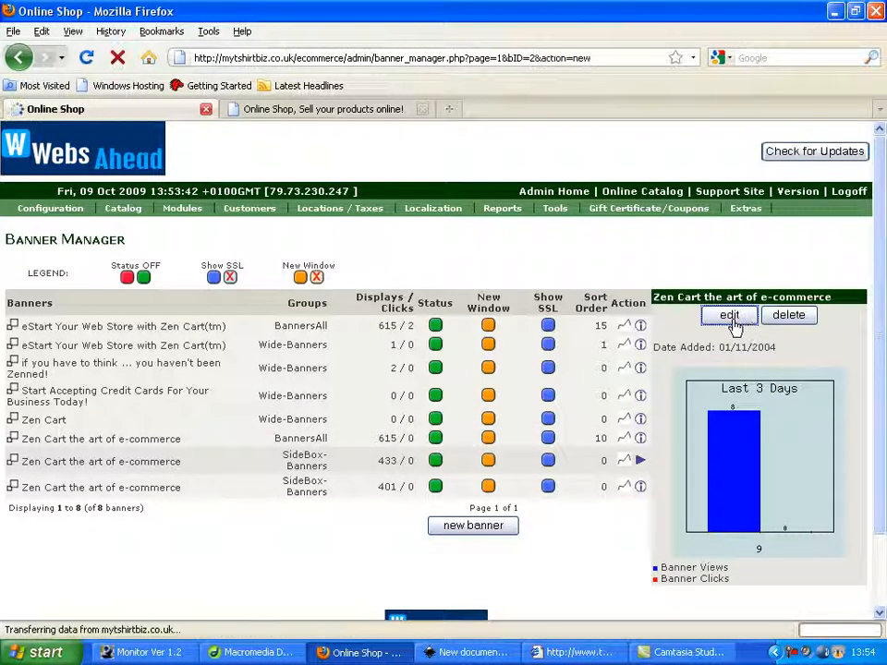
pyautogui.scroll(-3, 325, 466)
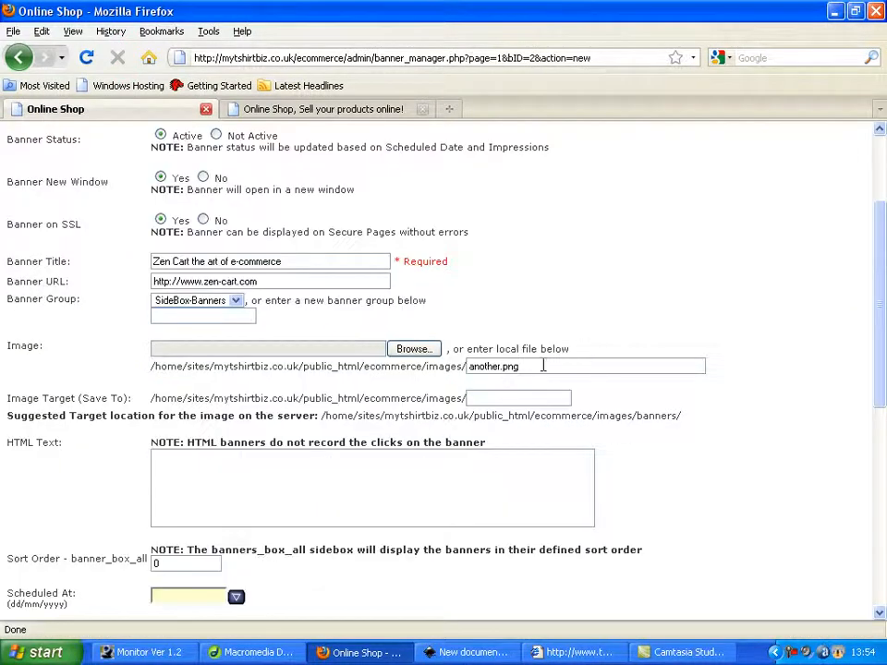
pyautogui.moveTo(553, 362); pyautogui.dragTo(363, 357)
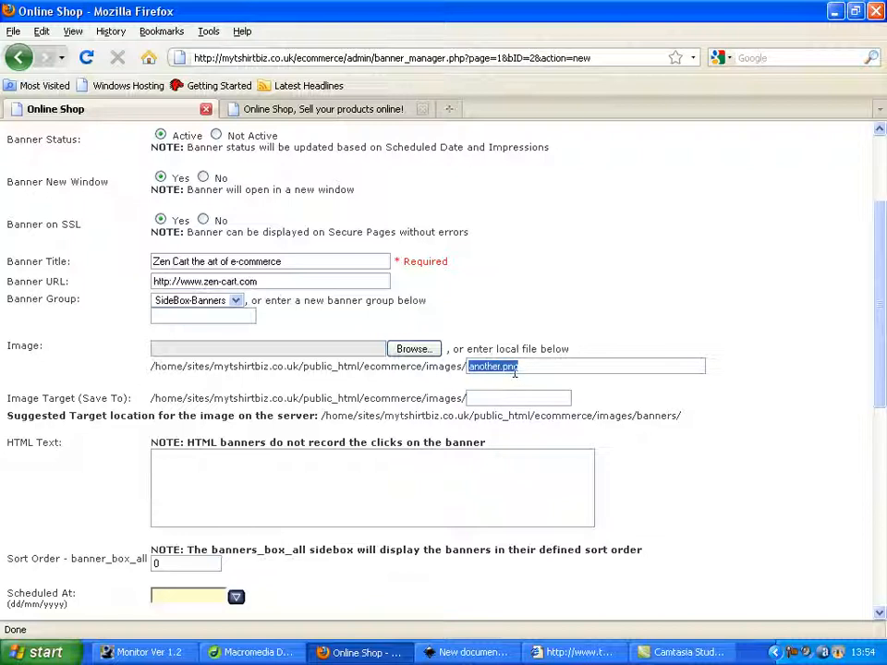
pyautogui.press('BackSpace')
# Choose the mercury file from the Desktop as the banner's image to upload
pyautogui.click(415, 351)
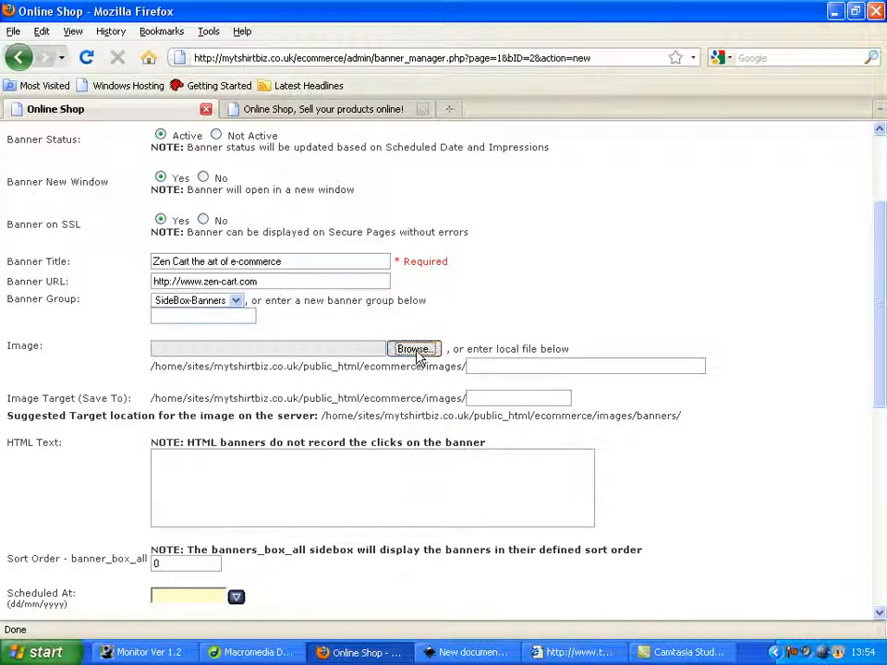
pyautogui.click(120, 193)
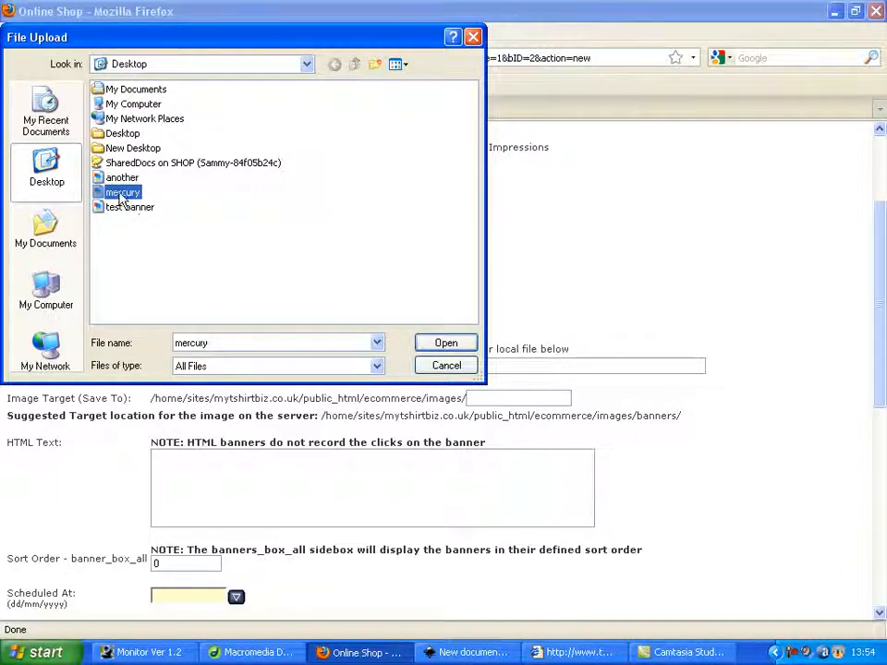
pyautogui.click(52, 245)
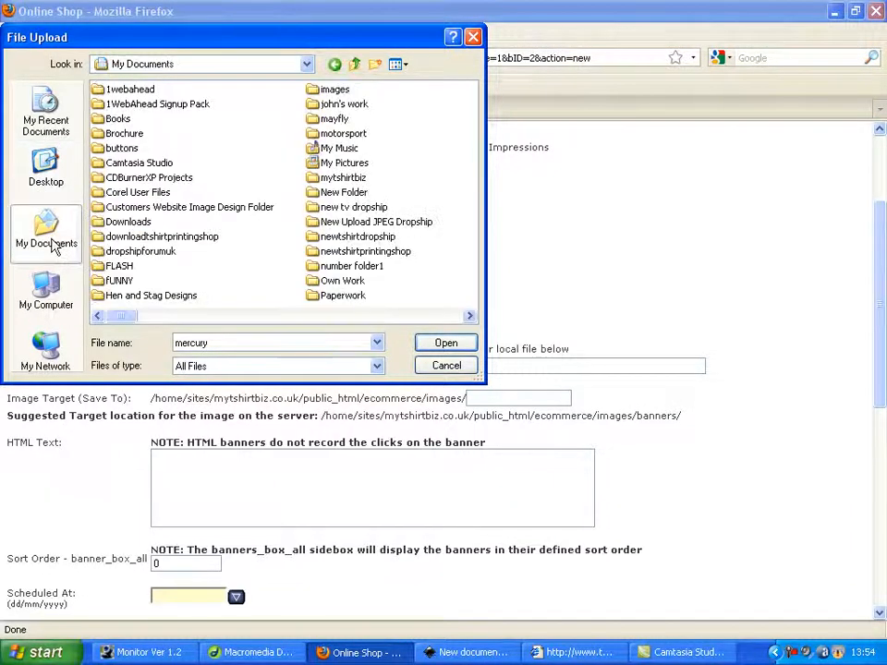
pyautogui.click(53, 175)
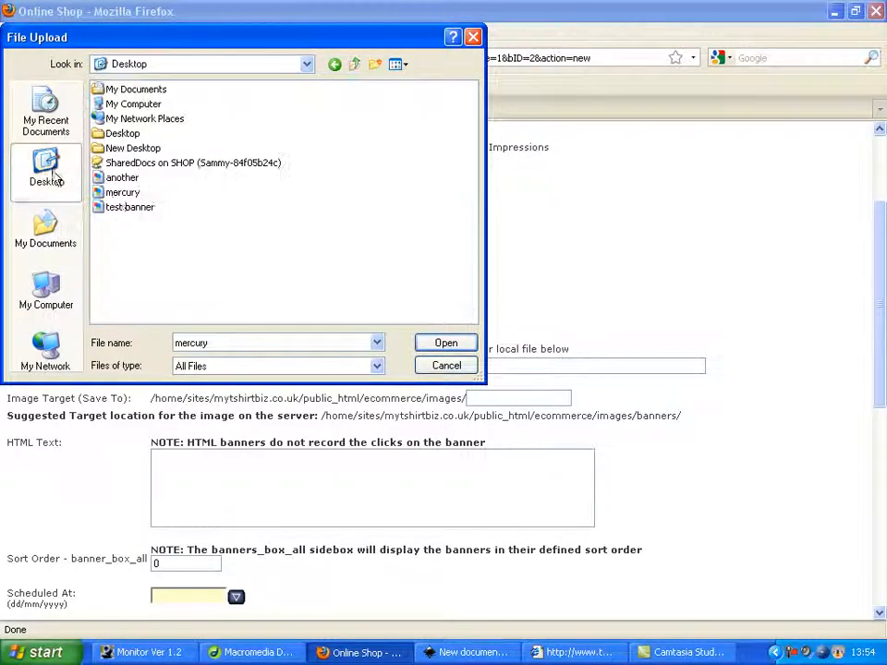
pyautogui.click(119, 193)
pyautogui.click(446, 342)
pyautogui.click(787, 442)
pyautogui.moveTo(261, 282); pyautogui.dragTo(101, 267)
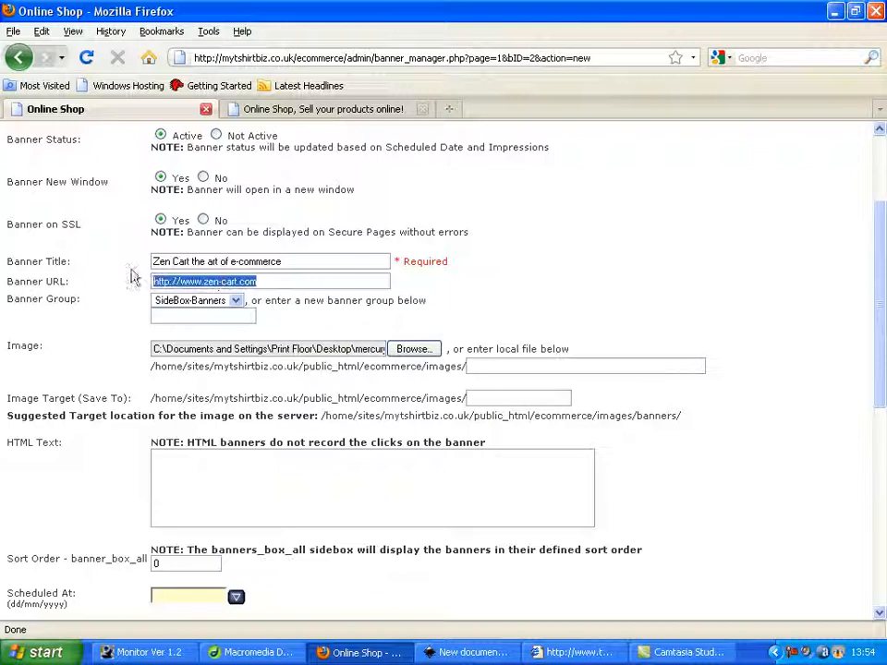
pyautogui.click(213, 285)
pyautogui.click(251, 281)
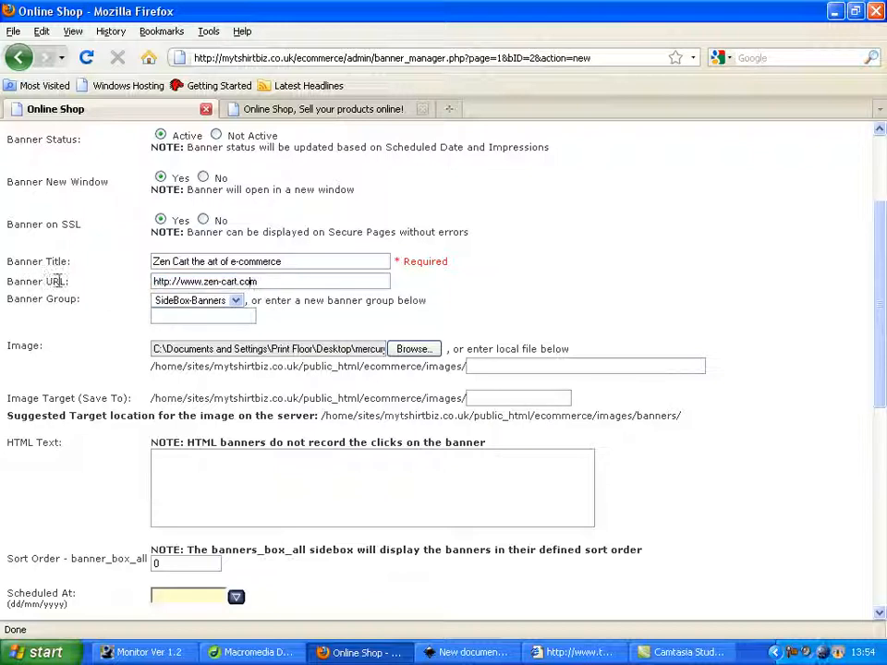
pyautogui.moveTo(263, 283); pyautogui.dragTo(196, 287)
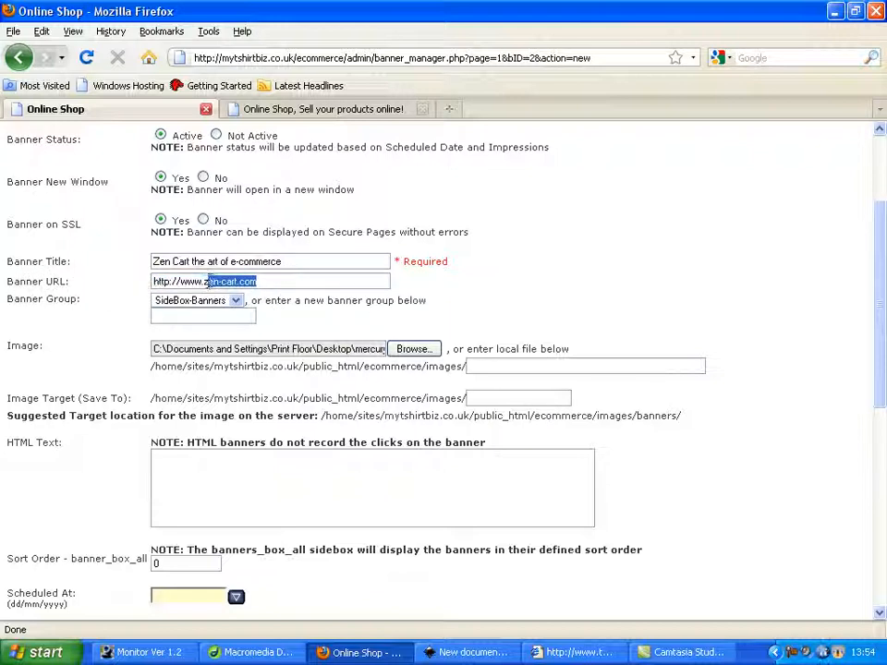
pyautogui.write('mercury')
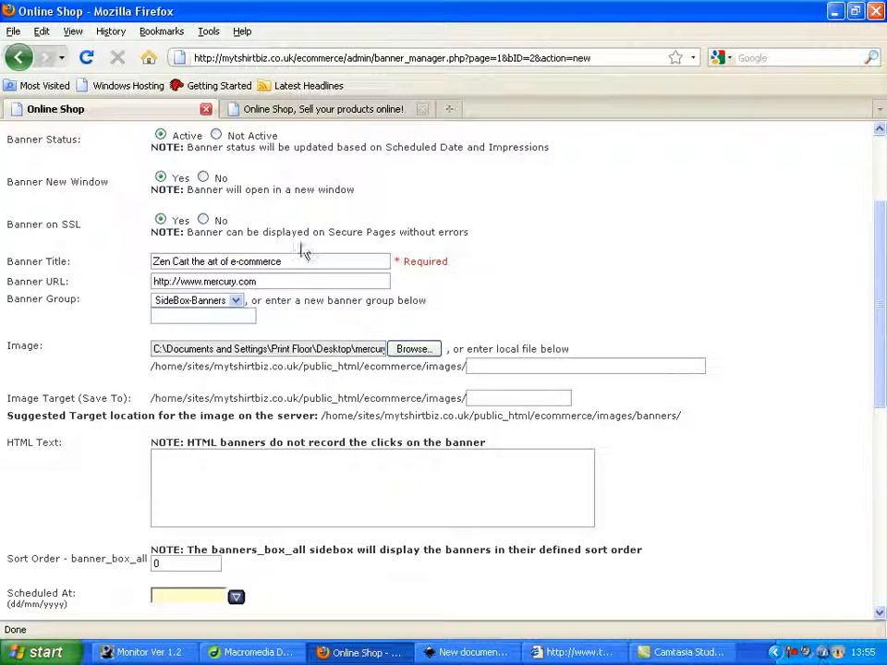
# Set the banner title to "Mercury Service Station" and update the banner
pyautogui.moveTo(296, 261); pyautogui.dragTo(104, 265)
pyautogui.write('Mercury Service Station')
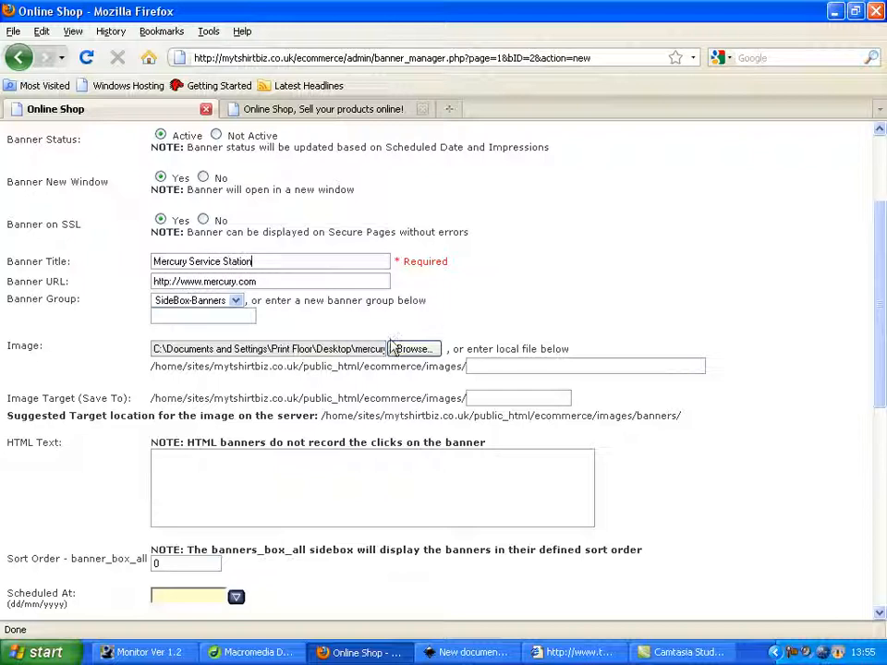
pyautogui.scroll(-5, 444, 370)
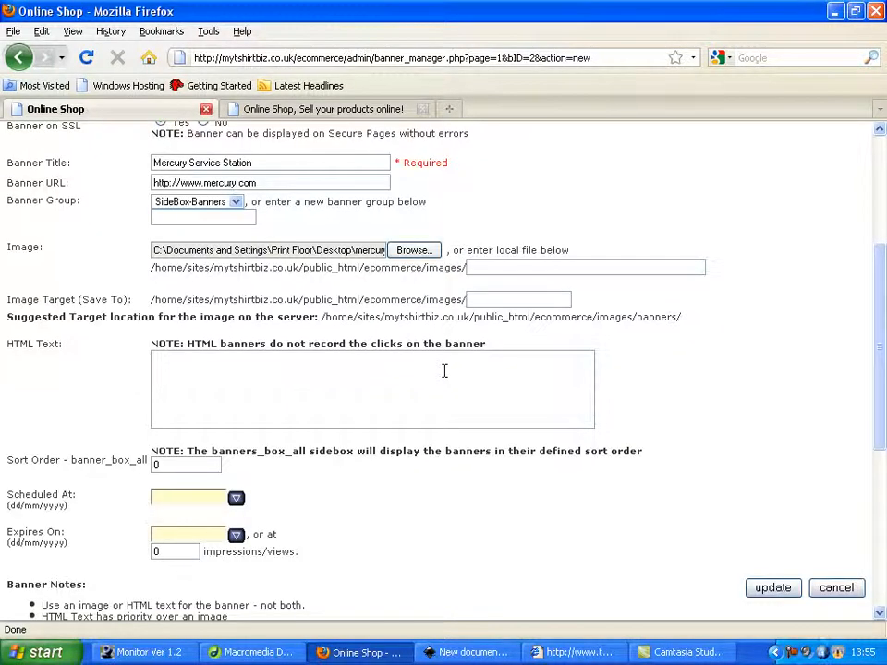
pyautogui.click(774, 441)
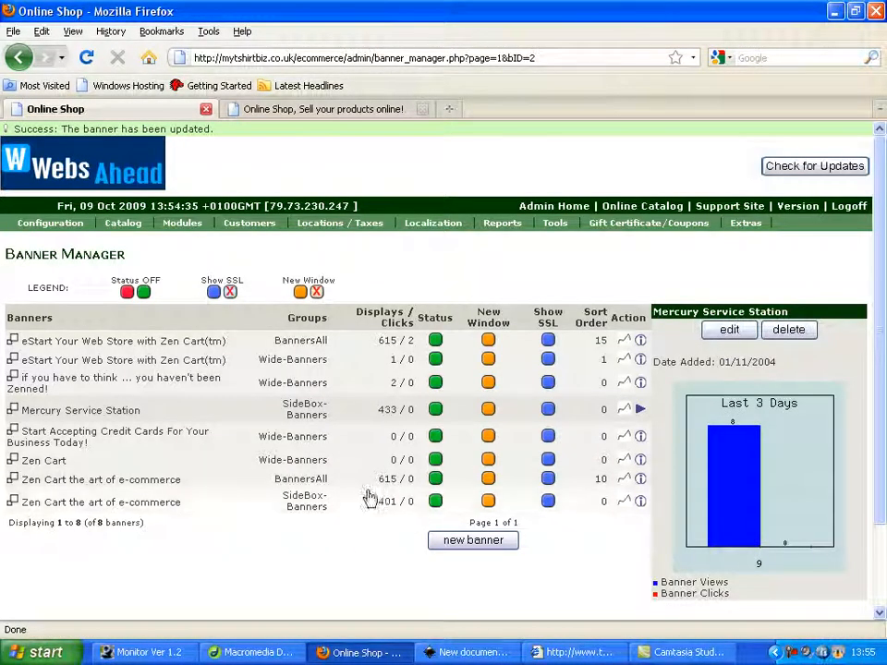
# Edit the banner_box.php sidebox in the Layout Boxes Controller, keep its Left/Right Column Status ON, and update it
pyautogui.moveTo(560, 231)
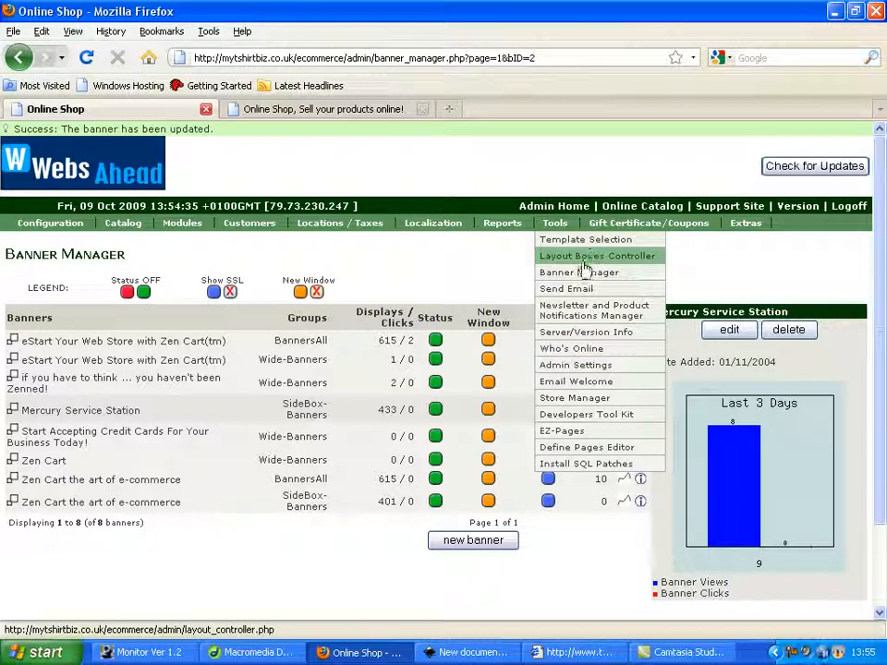
pyautogui.click(582, 265)
pyautogui.scroll(-3, 530, 297)
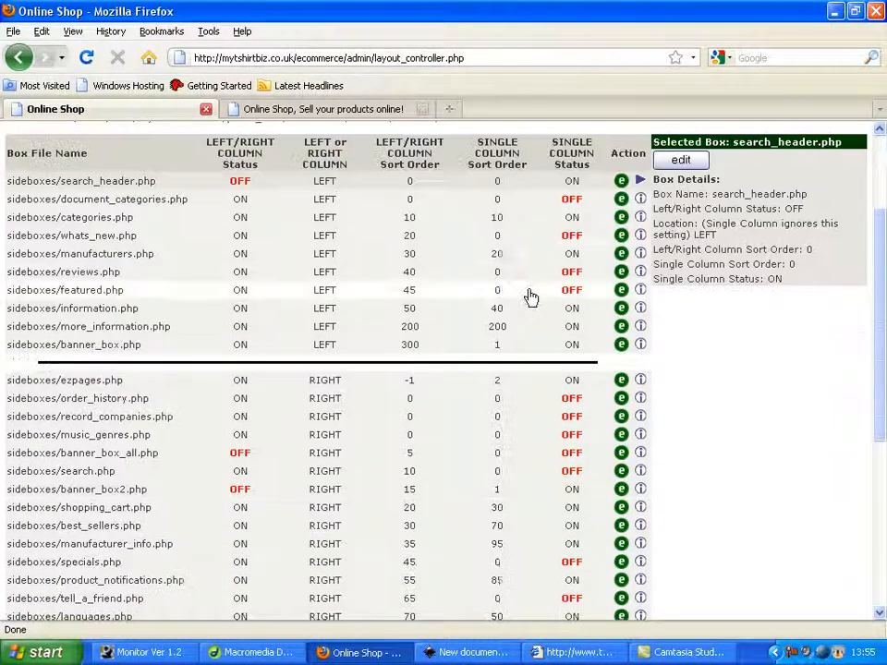
pyautogui.scroll(-2, 208, 388)
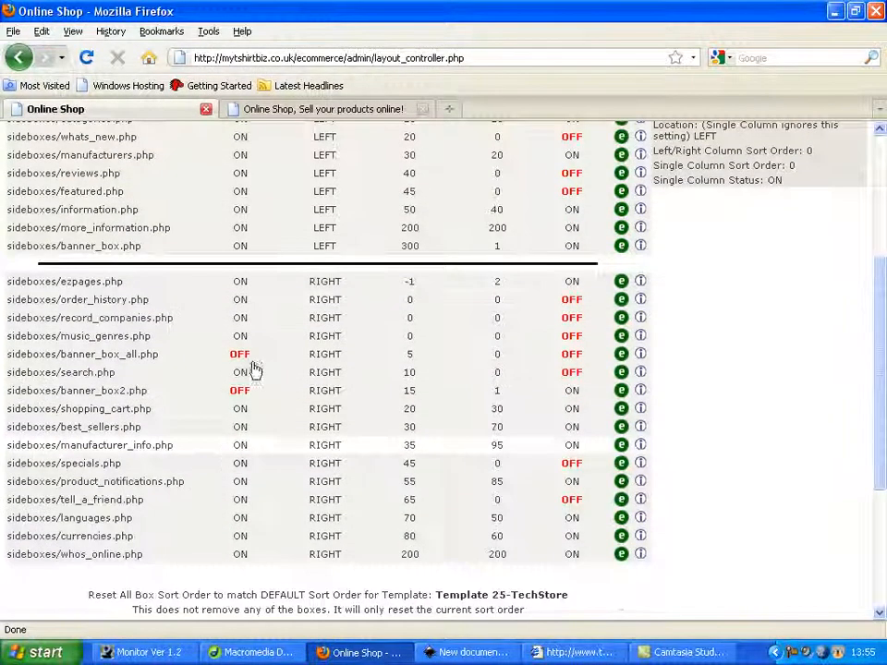
pyautogui.scroll(1, 231, 406)
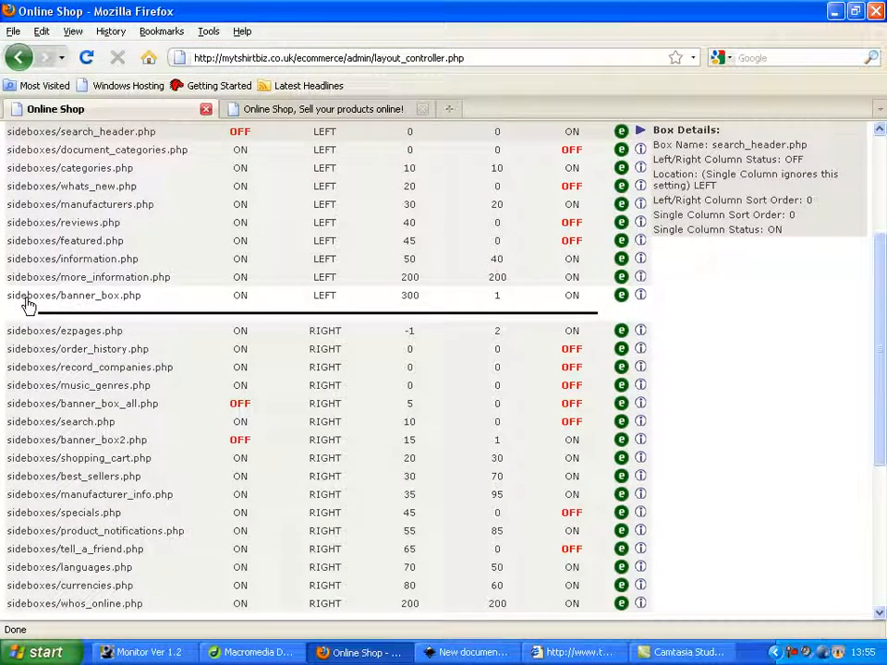
pyautogui.click(127, 306)
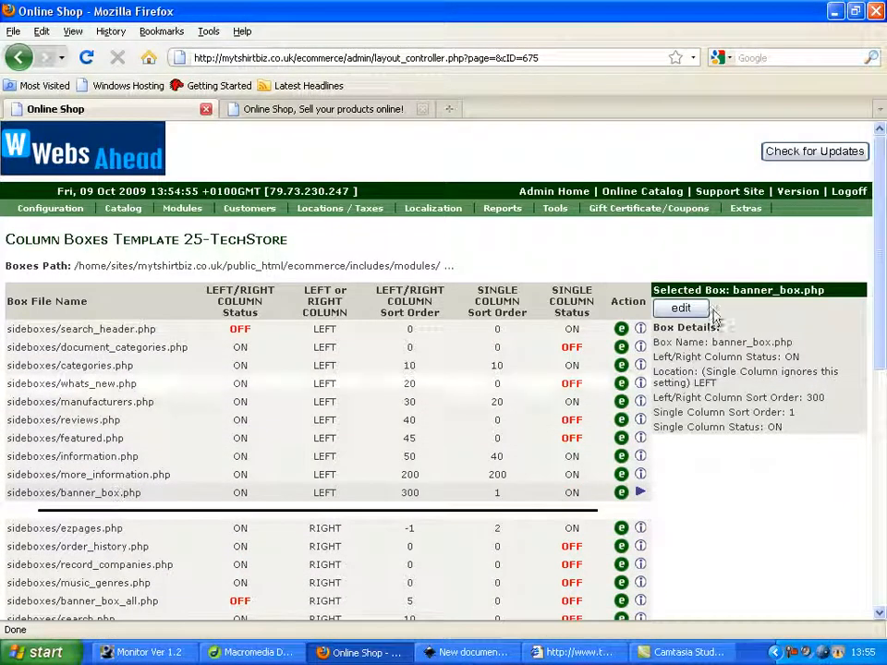
pyautogui.click(684, 309)
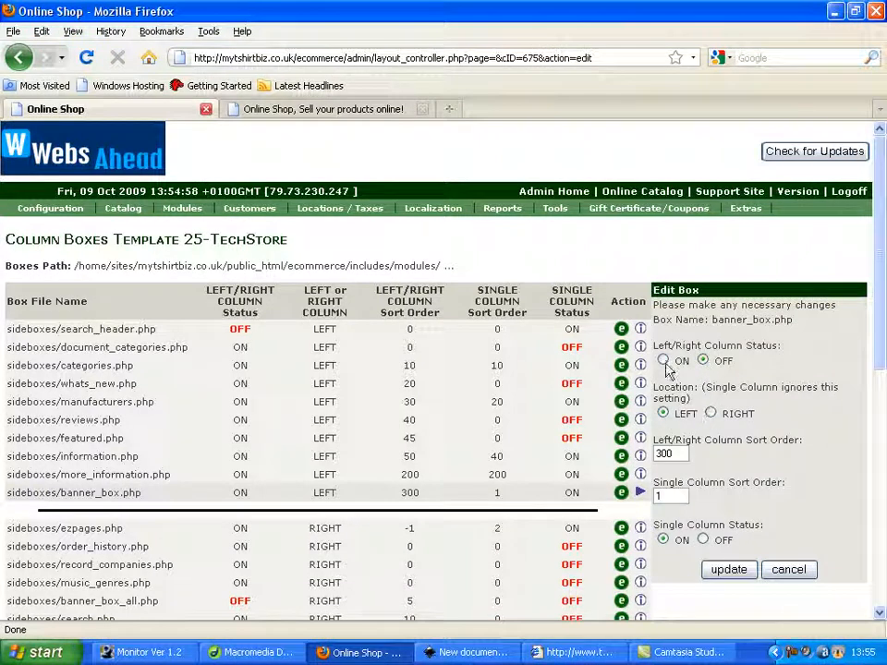
pyautogui.click(730, 570)
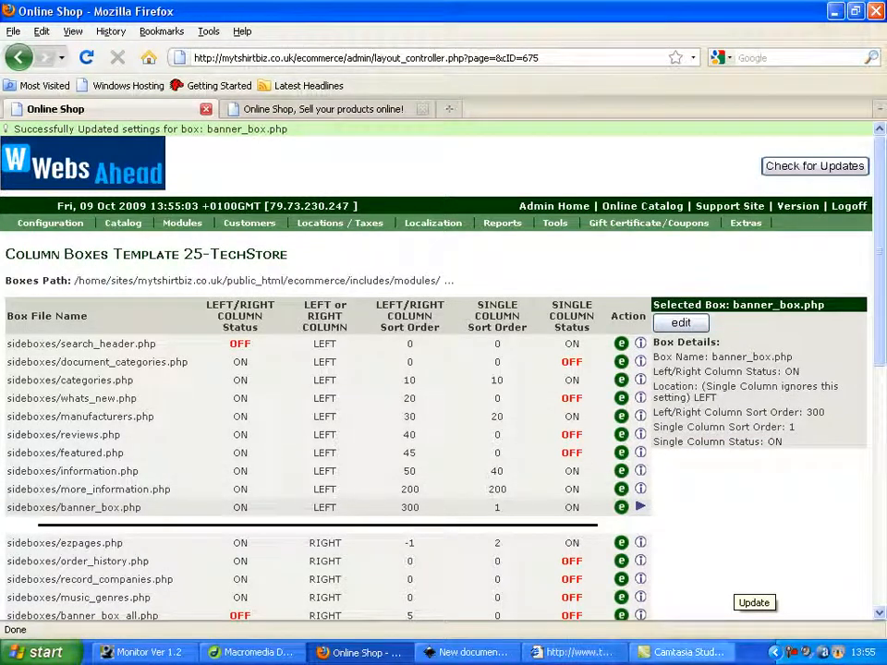
# Reload the shop's storefront page several times and check which banners the Sponsors box displays
pyautogui.moveTo(708, 241)
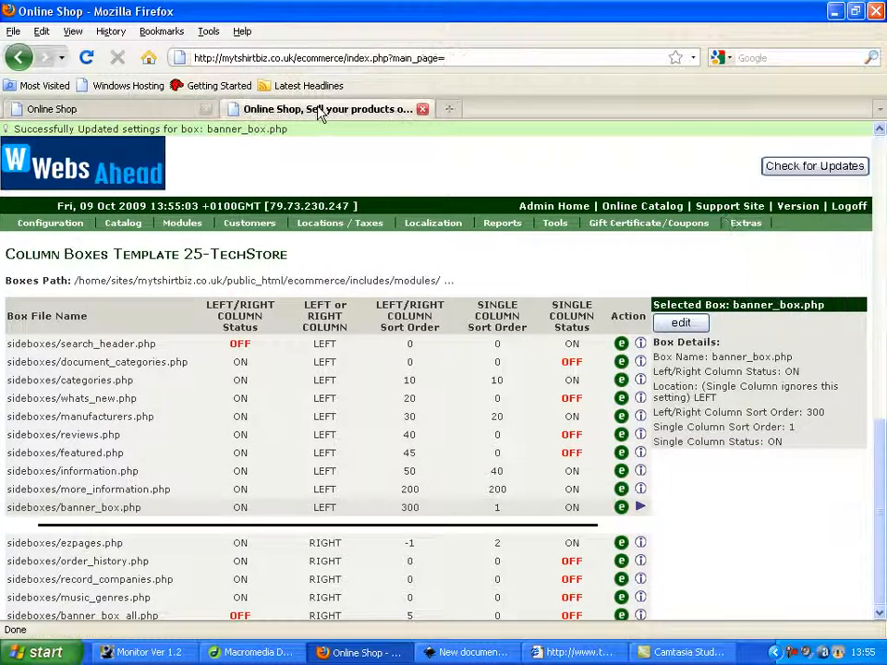
pyautogui.click(322, 109)
pyautogui.press('F5')
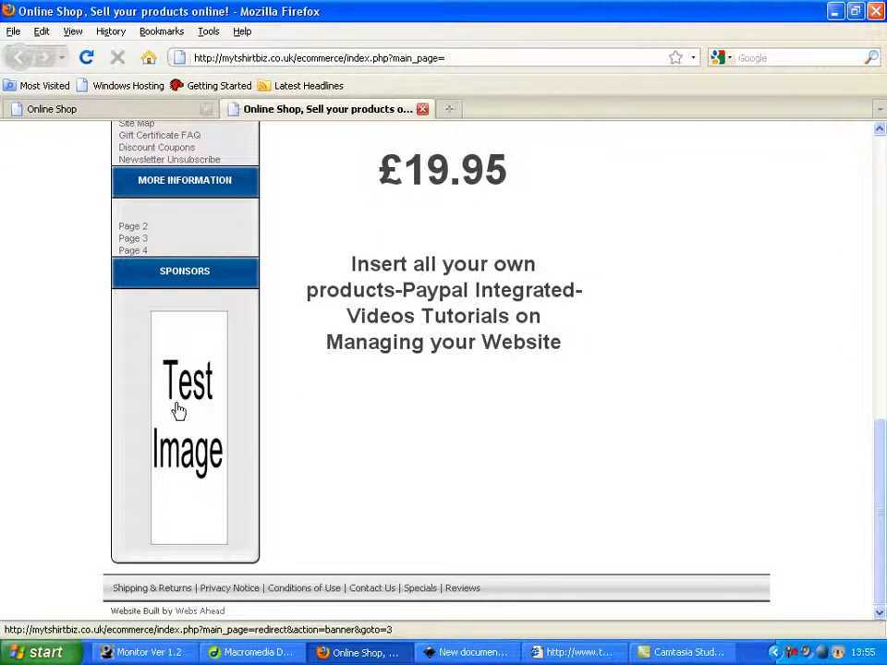
pyautogui.scroll(4, 370, 411)
pyautogui.scroll(10, 383, 416)
pyautogui.scroll(-9, 383, 416)
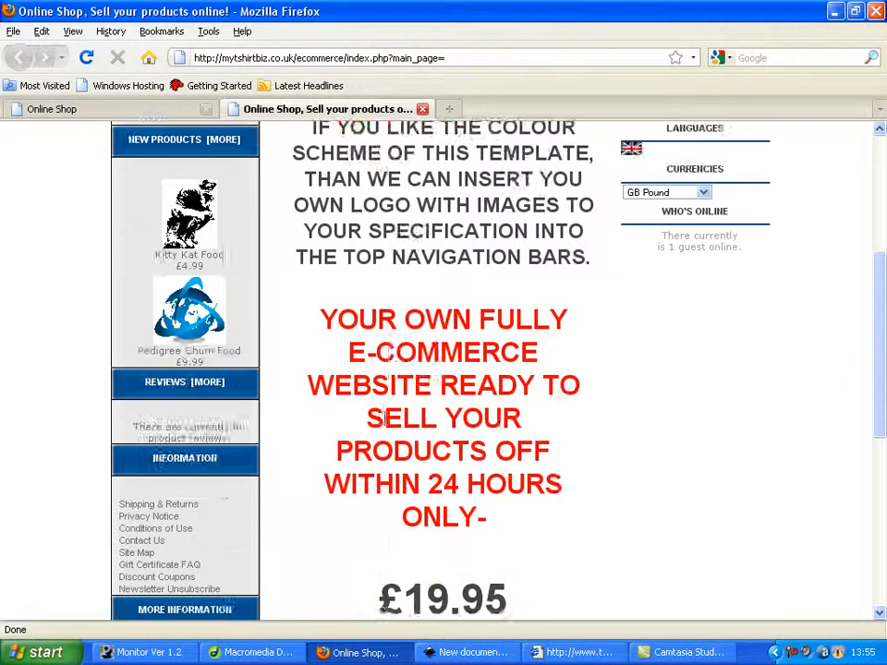
pyautogui.press('F5')
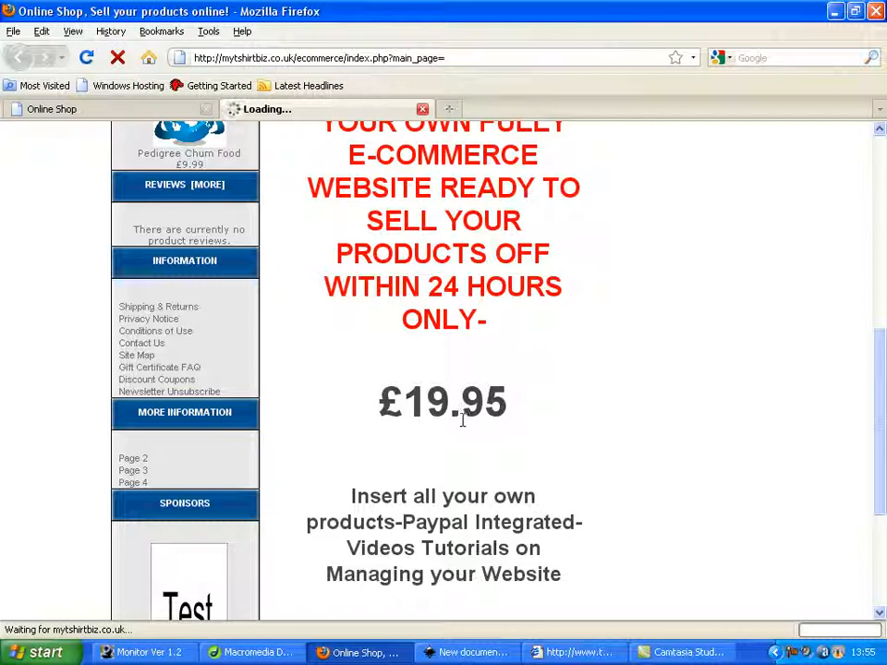
pyautogui.scroll(-5, 425, 427)
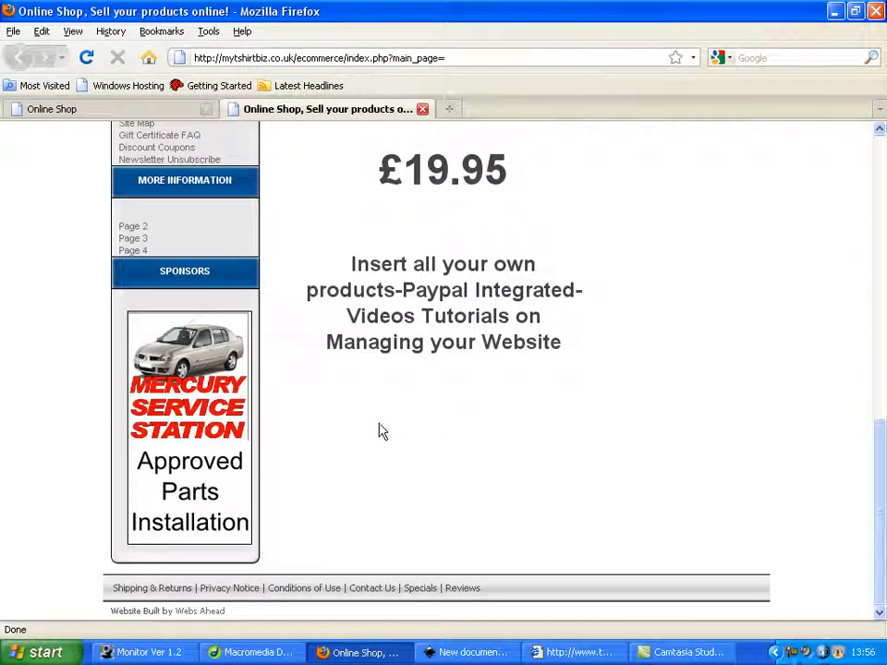
pyautogui.click(231, 486)
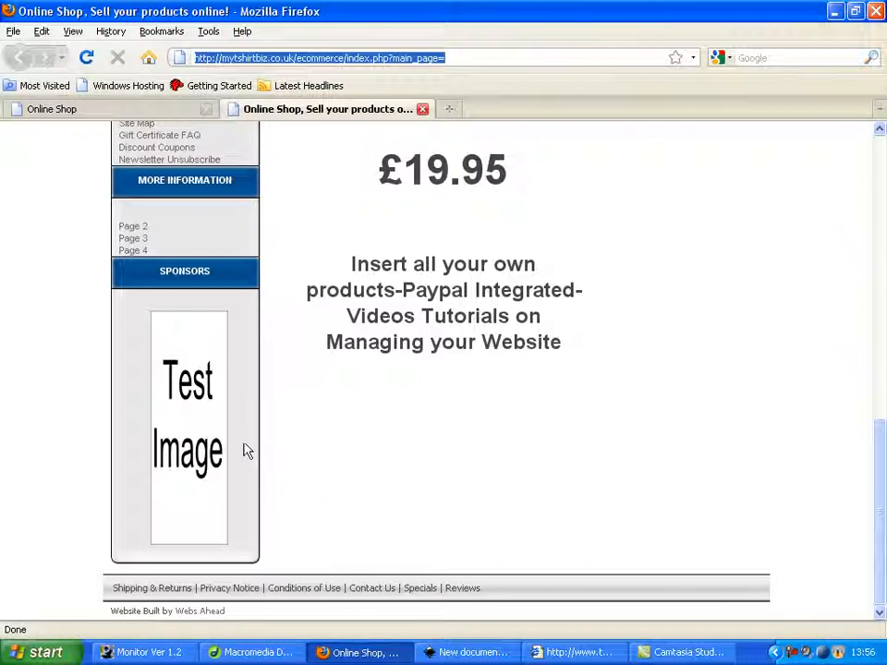
pyautogui.press('F5')
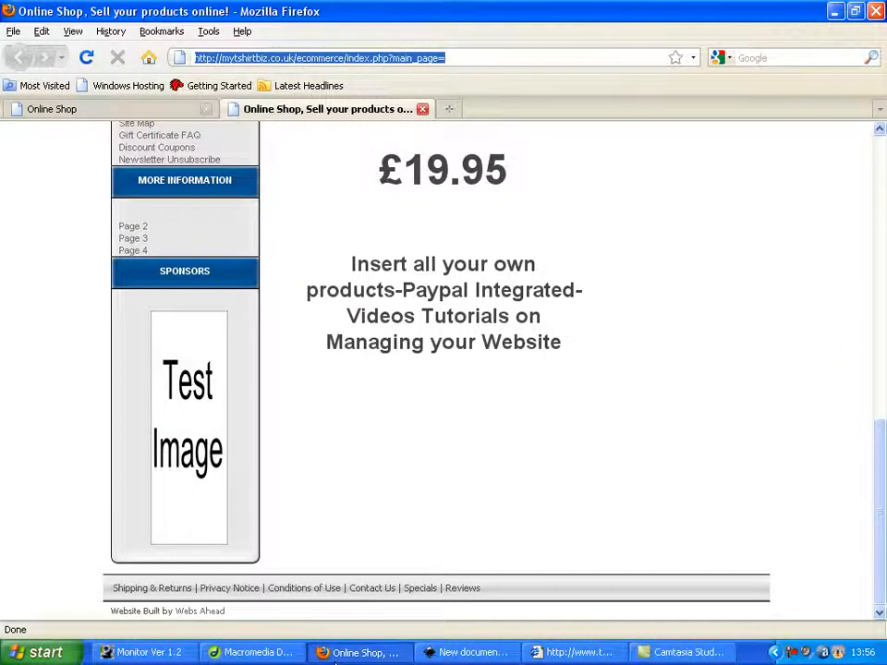
# Return to the shop admin and open the Banner Manager
pyautogui.click(154, 111)
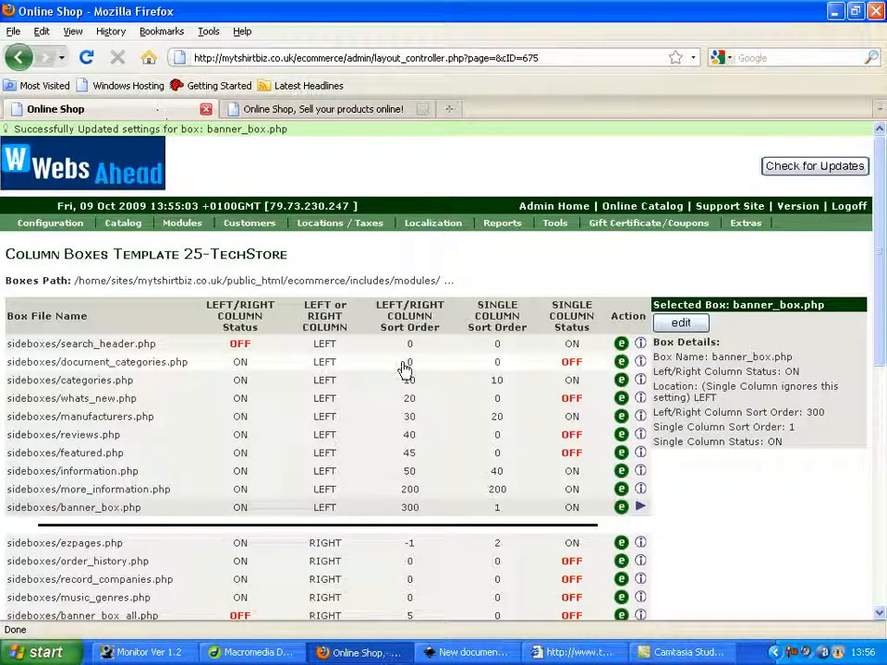
pyautogui.moveTo(555, 225)
pyautogui.click(570, 275)
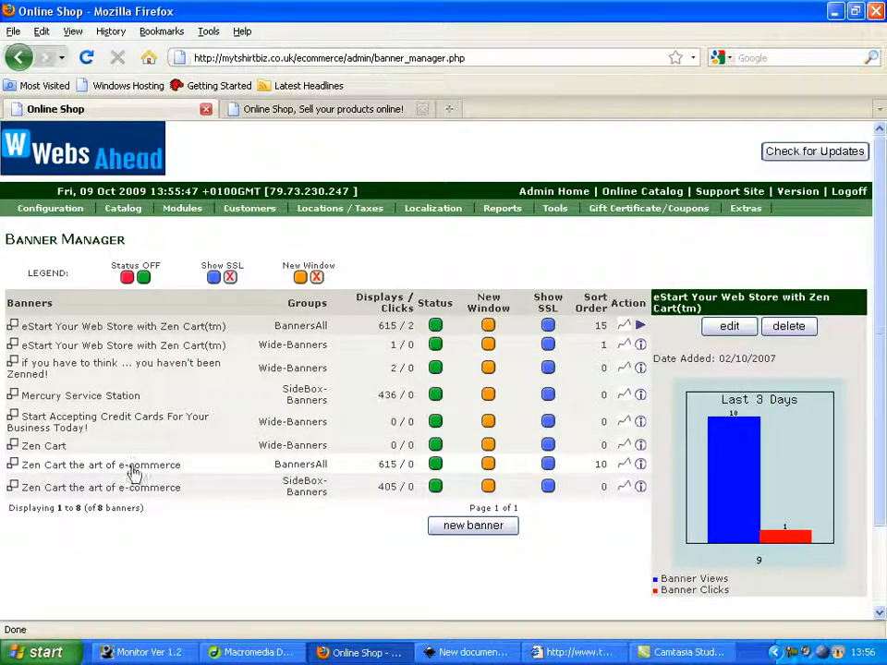
pyautogui.click(163, 472)
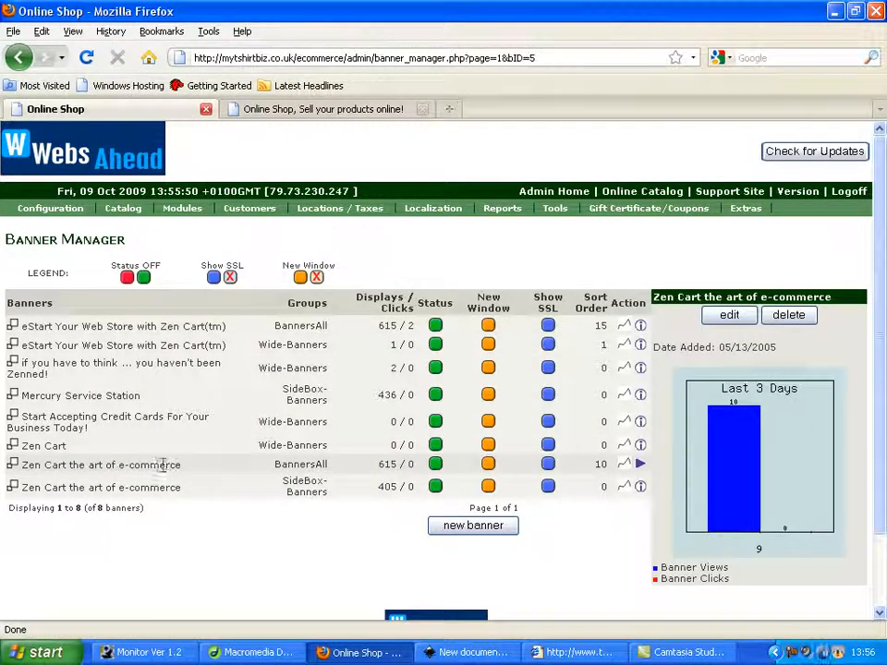
pyautogui.click(750, 315)
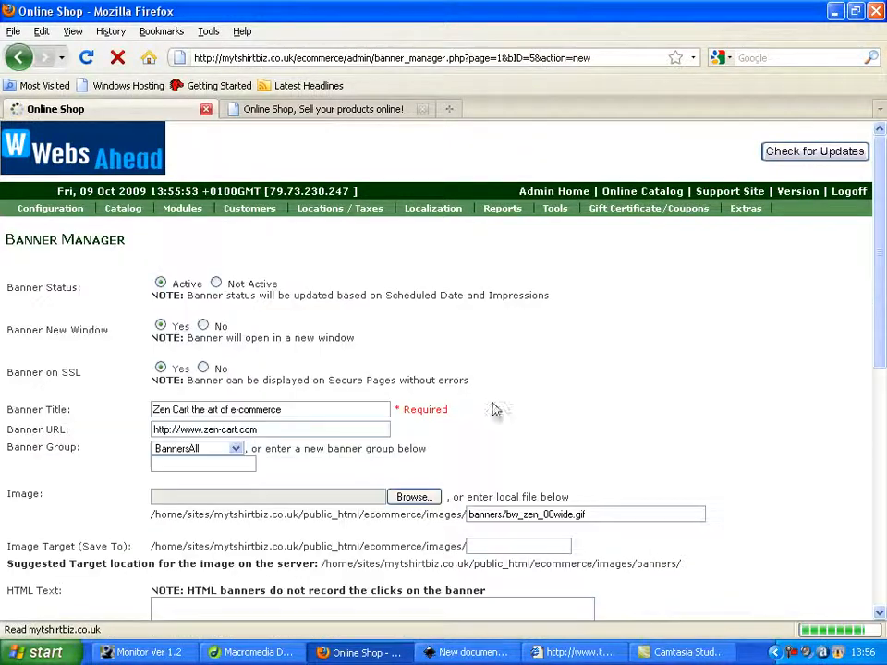
pyautogui.scroll(-1, 285, 450)
pyautogui.moveTo(610, 464); pyautogui.dragTo(418, 465)
pyautogui.press('BackSpace')
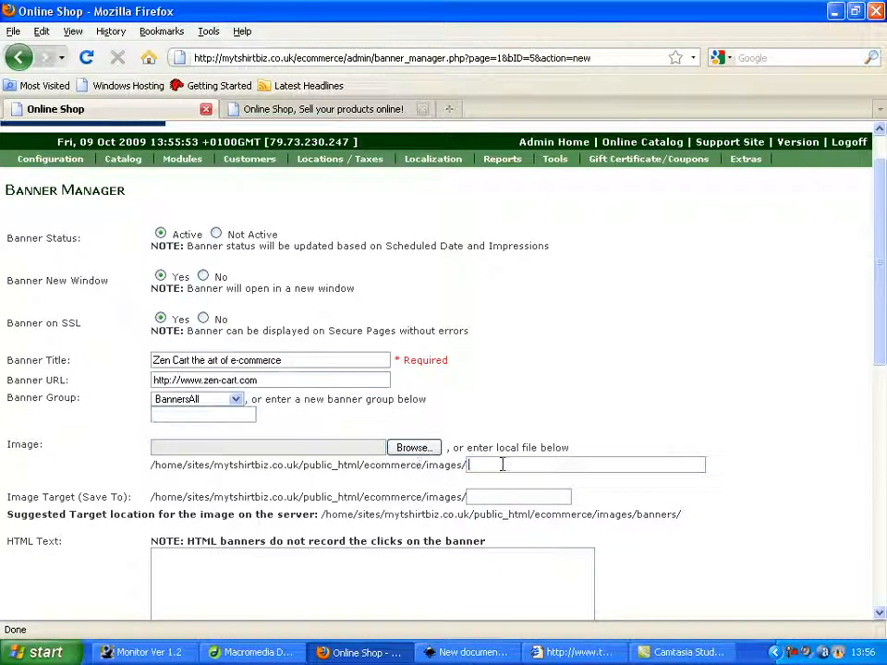
pyautogui.click(19, 58)
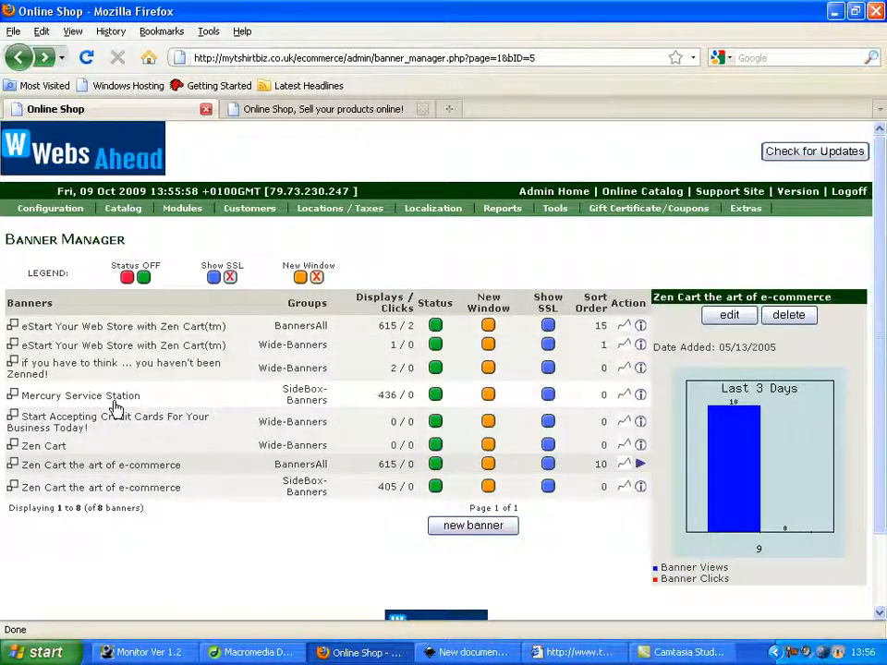
# Edit the remaining "Zen Cart the art of e-commerce" banner in the SideBox-Banners group and clear its local image file name
pyautogui.click(134, 495)
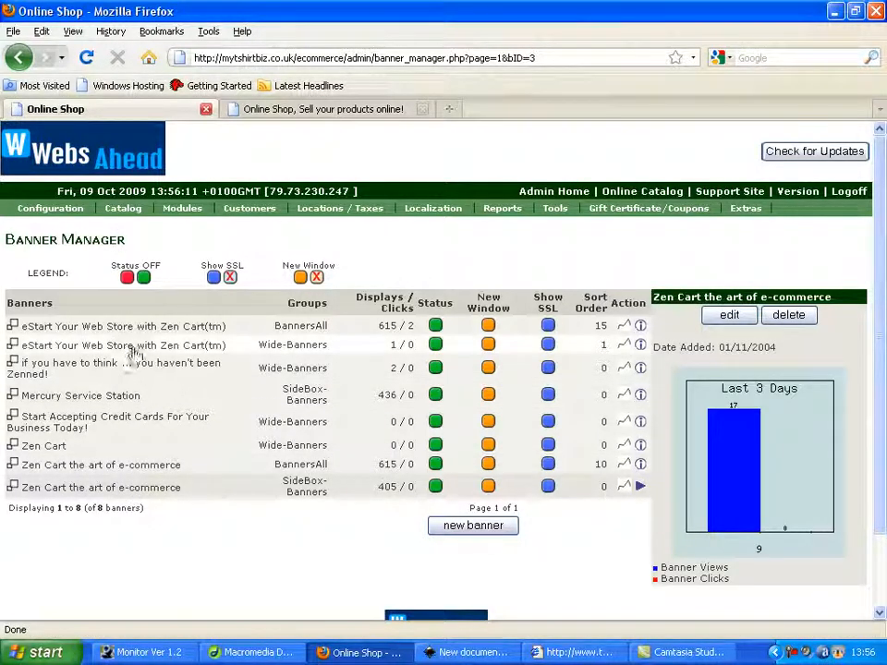
pyautogui.click(163, 331)
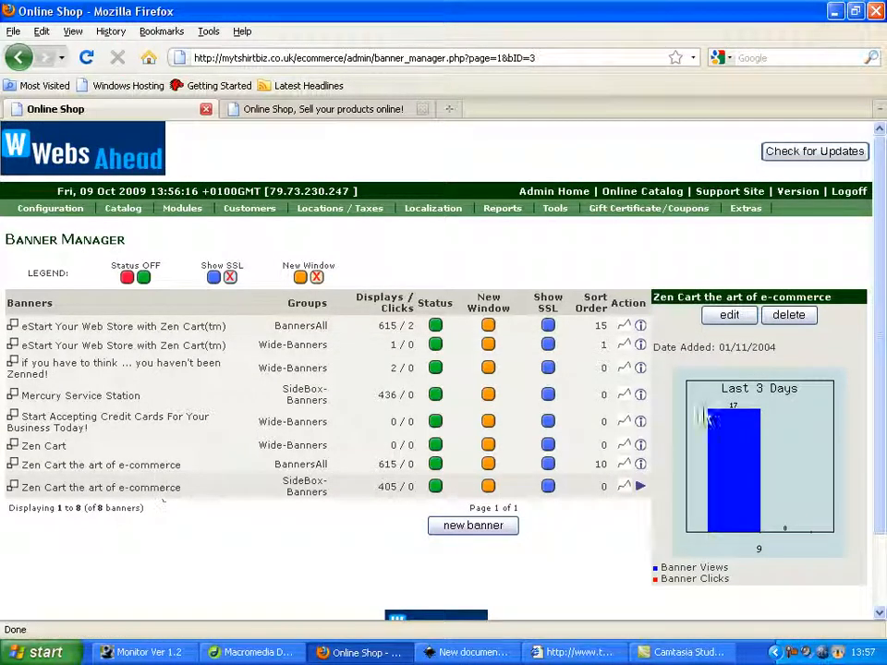
pyautogui.click(729, 315)
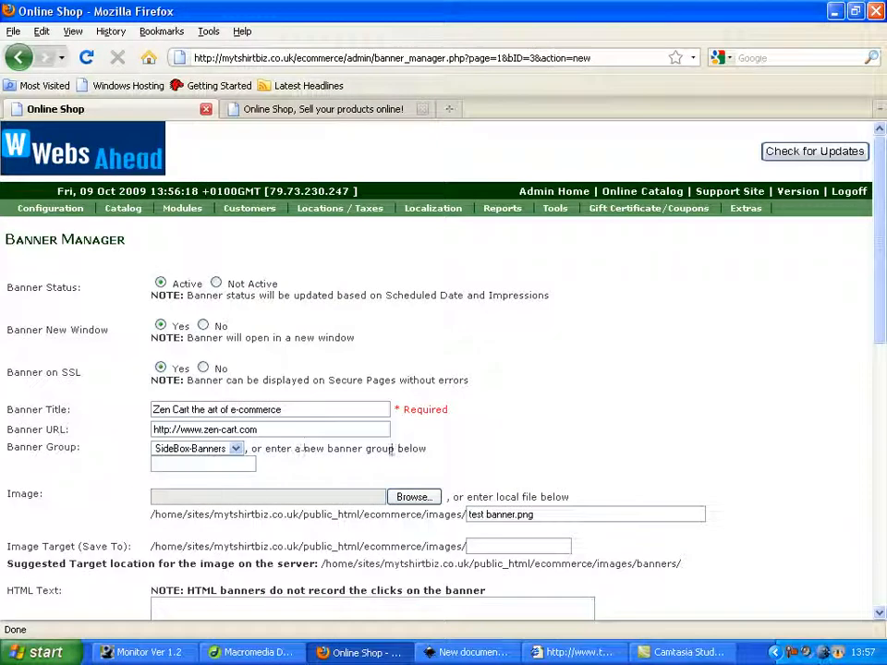
pyautogui.scroll(-2, 560, 439)
pyautogui.tripleClick(569, 416)
pyautogui.press('BackSpace')
# Choose the mercury file from the Desktop as this banner's image and update the banner
pyautogui.click(414, 398)
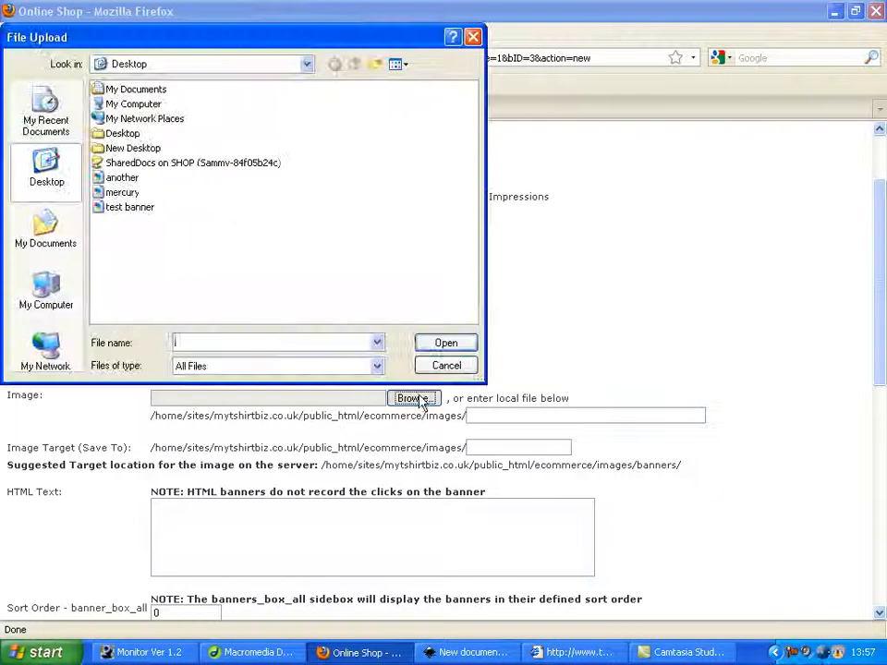
pyautogui.click(123, 192)
pyautogui.click(449, 343)
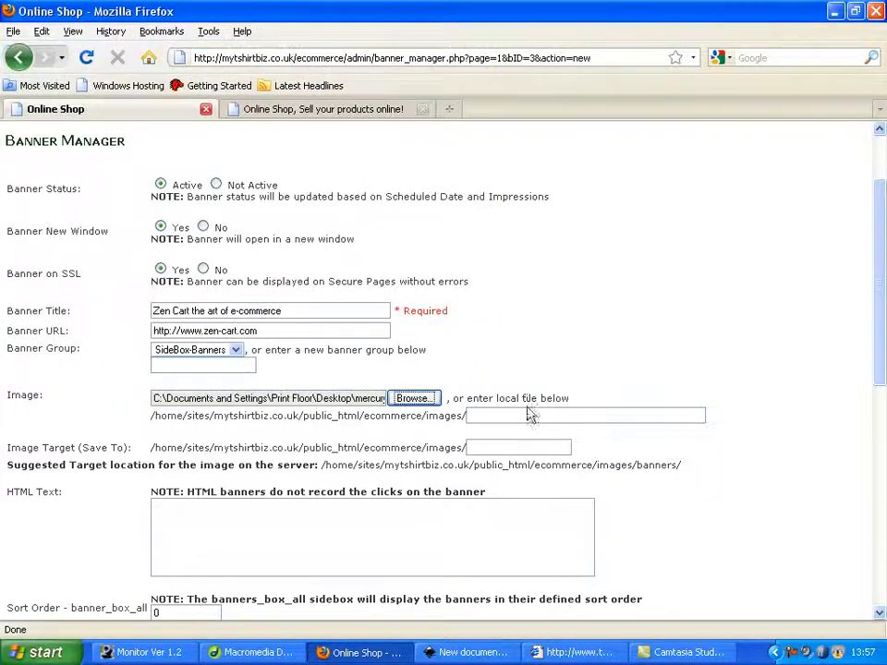
pyautogui.scroll(-5, 526, 408)
pyautogui.click(772, 489)
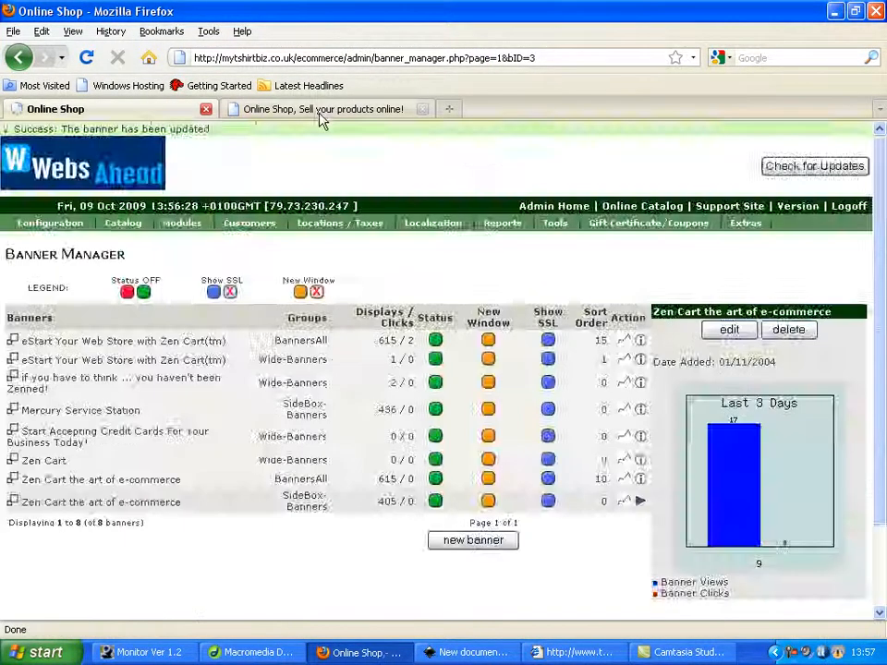
# Reload the storefront repeatedly to check the banner in the Sponsors box, and return to the Banner Manager
pyautogui.click(364, 109)
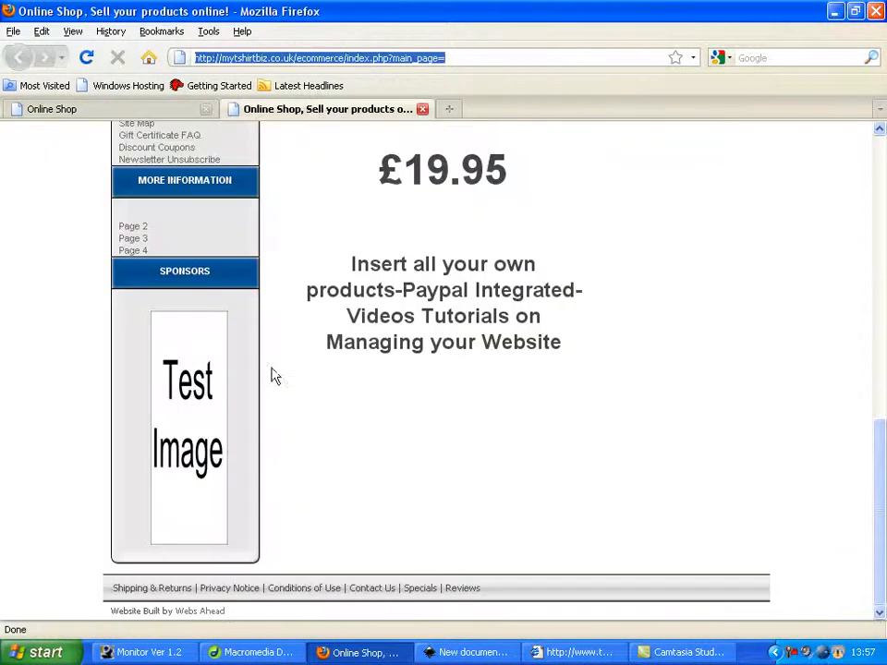
pyautogui.press('F5')
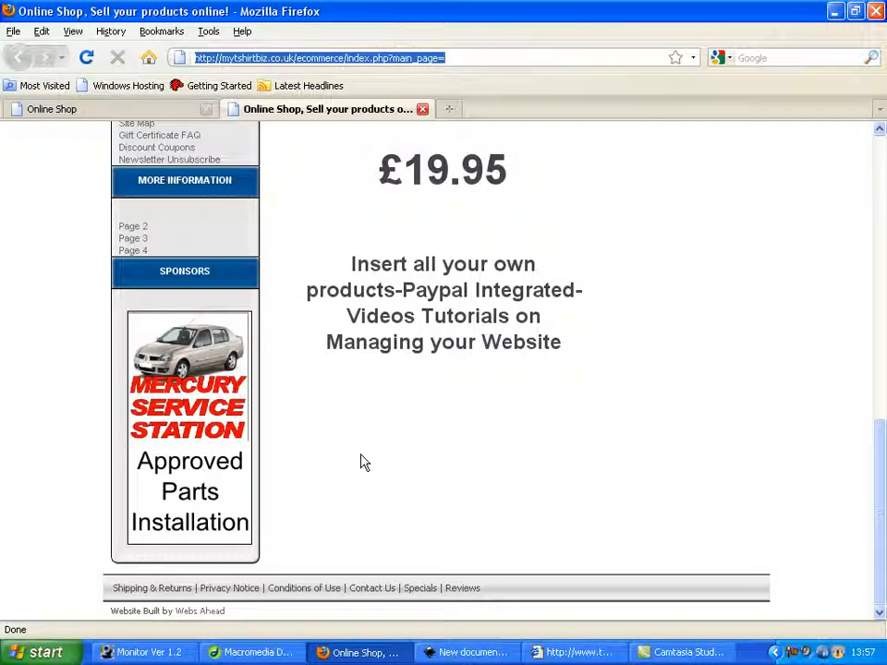
pyautogui.press('F5')
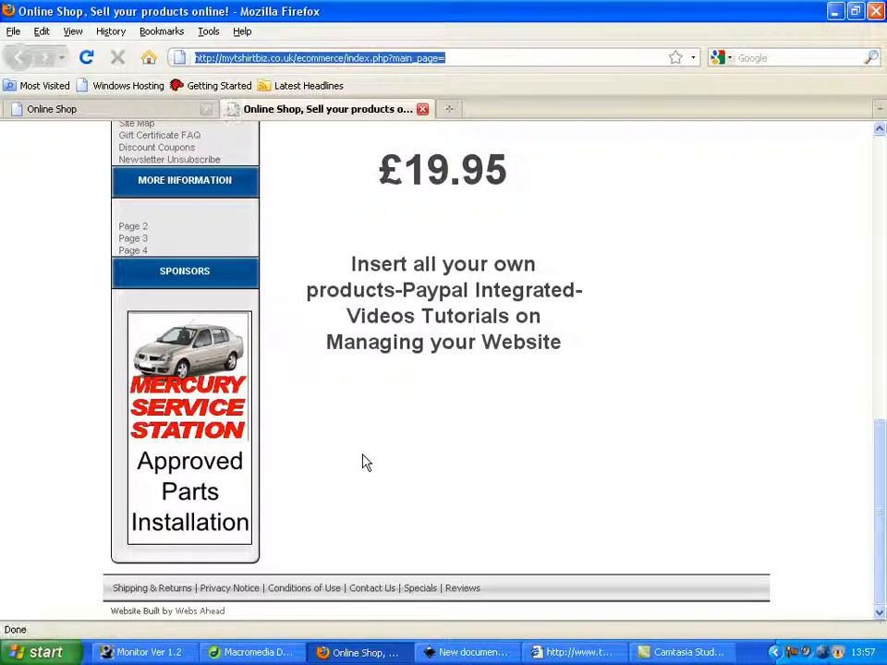
pyautogui.press('F5')
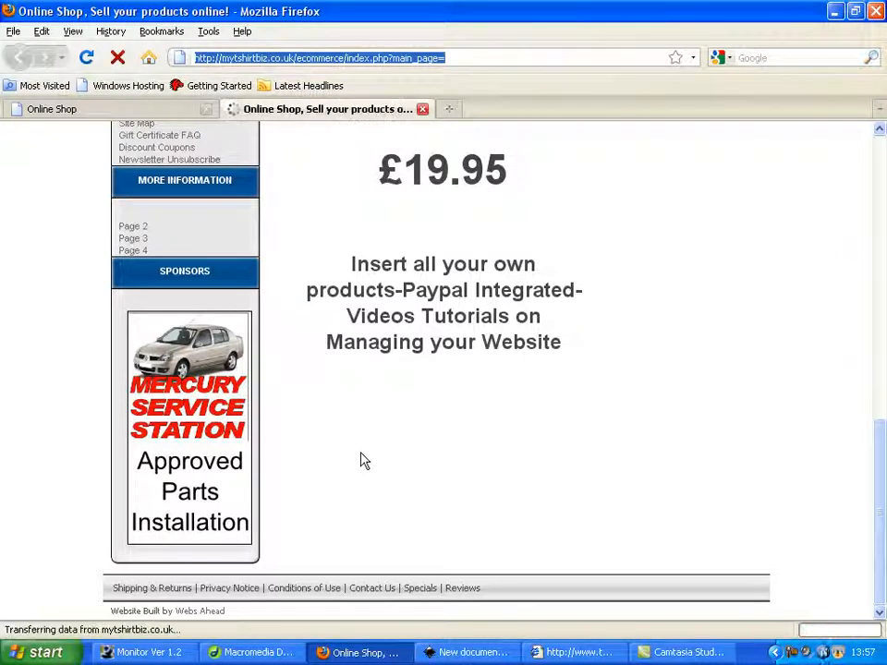
pyautogui.click(152, 112)
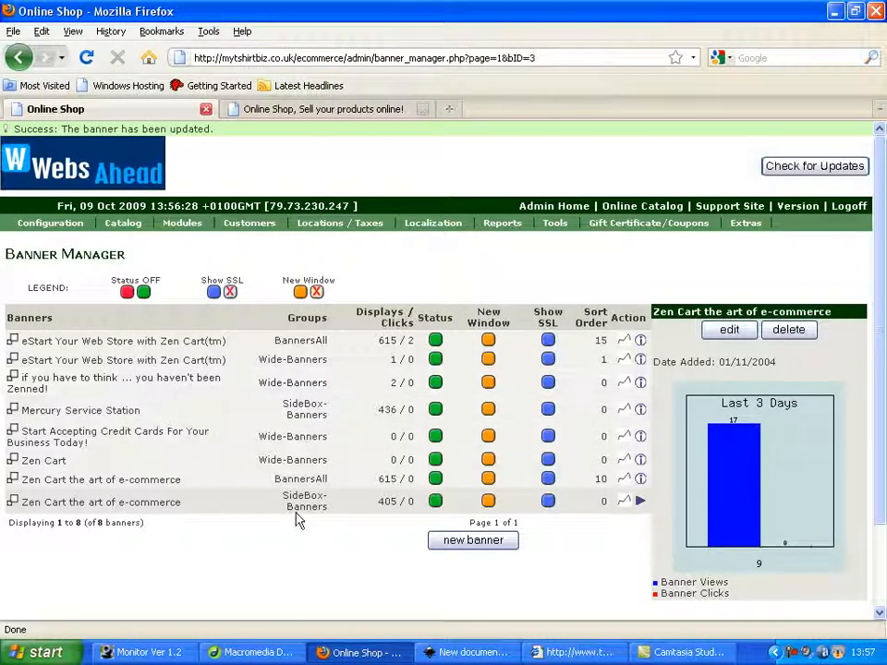